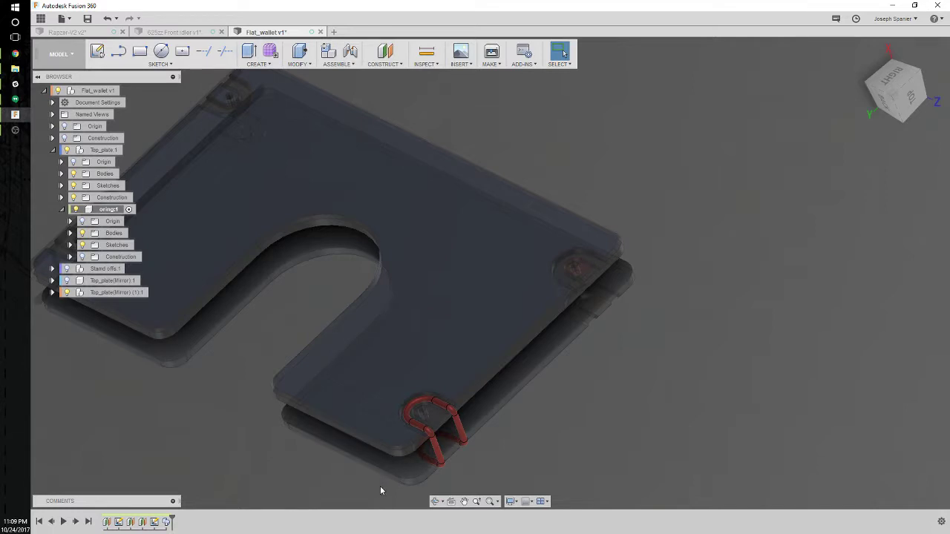
Examine the existing O-ring looped around the plate corner and the empty O-ring groove at the neighbouring corner
scroll(398, 469, "up", 5)
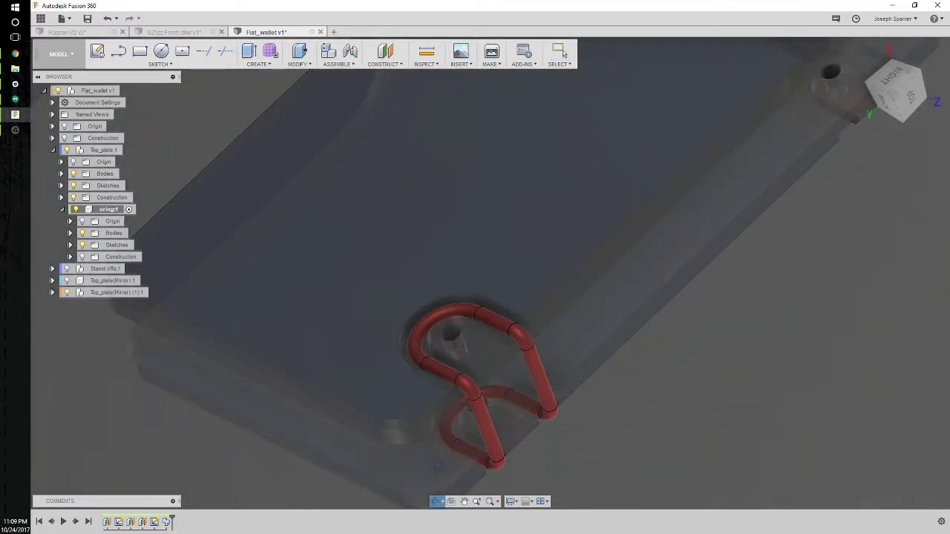
left_click_drag(437, 466, 489, 405)
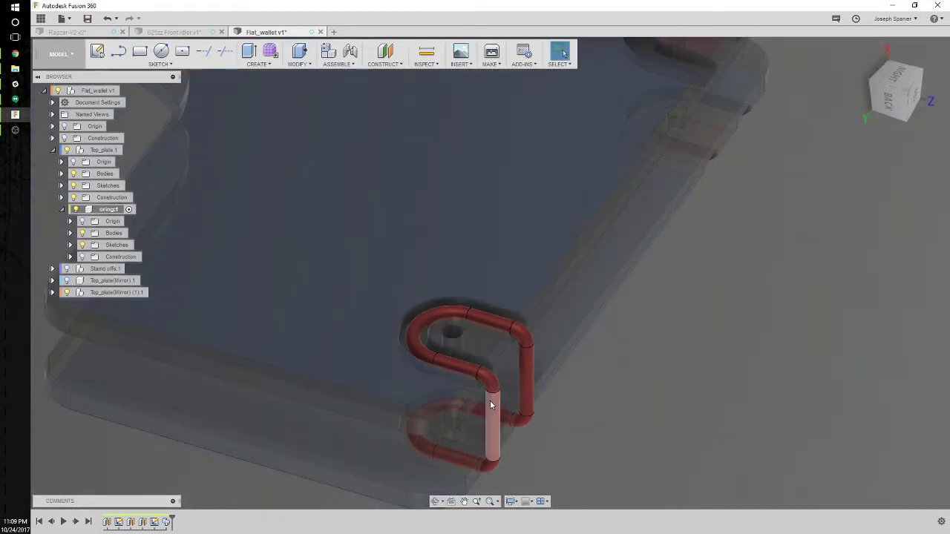
middle_click_drag(490, 404, 540, 414, "shift")
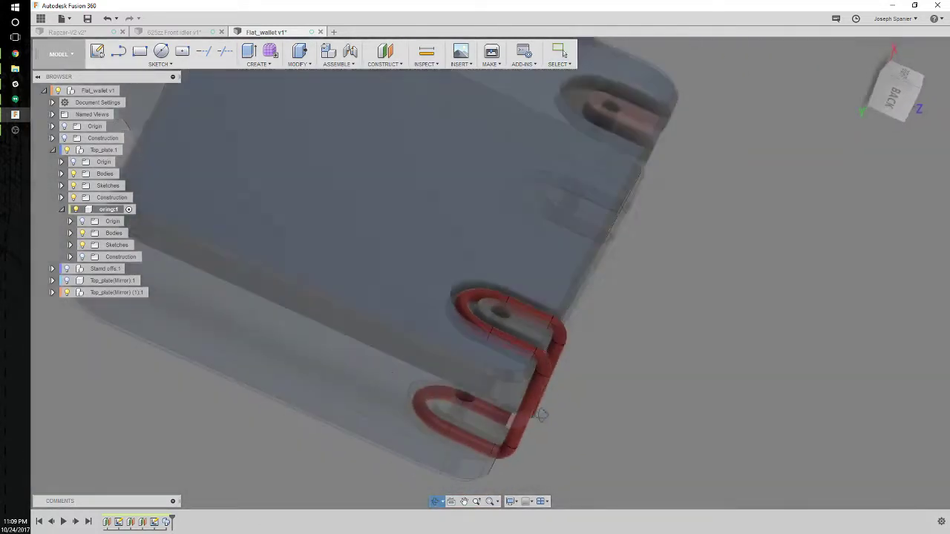
middle_click_drag(630, 443, 559, 408, "shift")
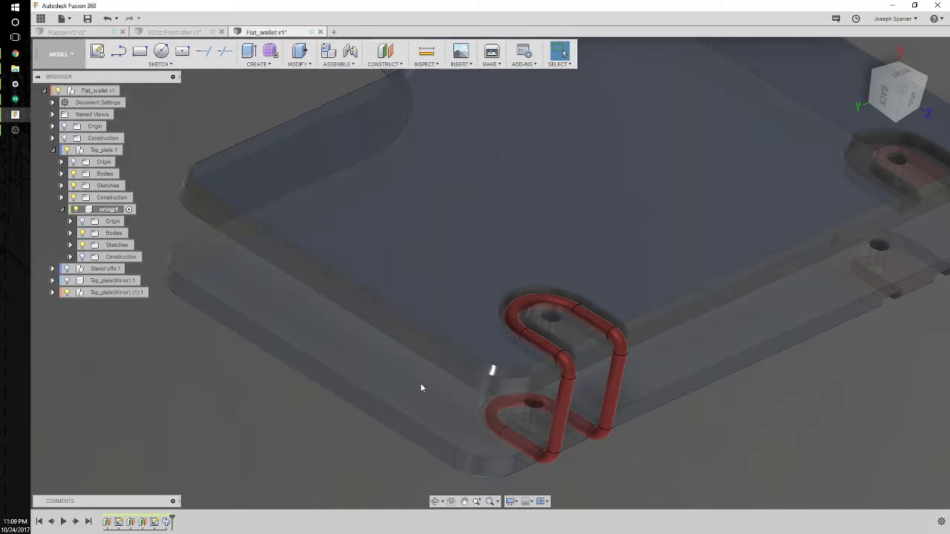
scroll(420, 386, "down", 10)
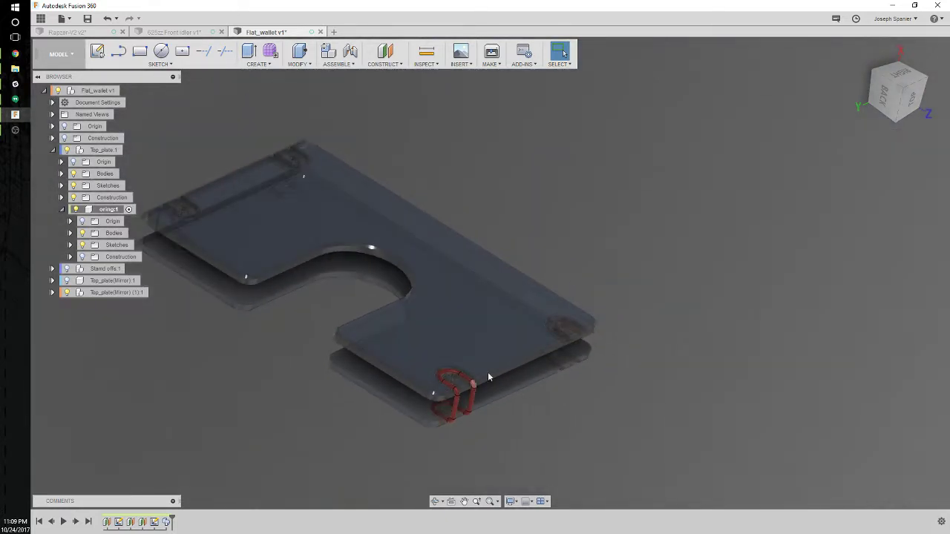
scroll(641, 317, "up", 5)
middle_click_drag(574, 377, 525, 416, "shift")
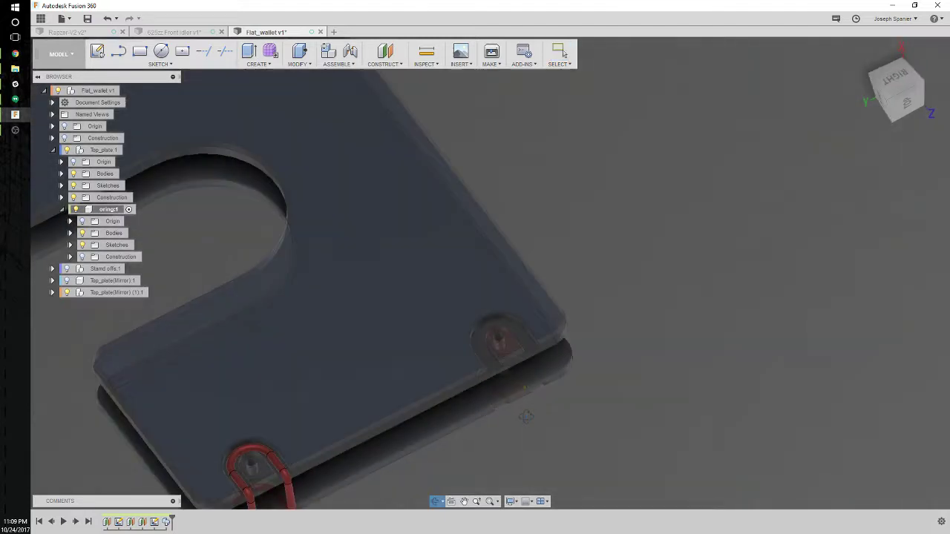
scroll(526, 417, "up", 5)
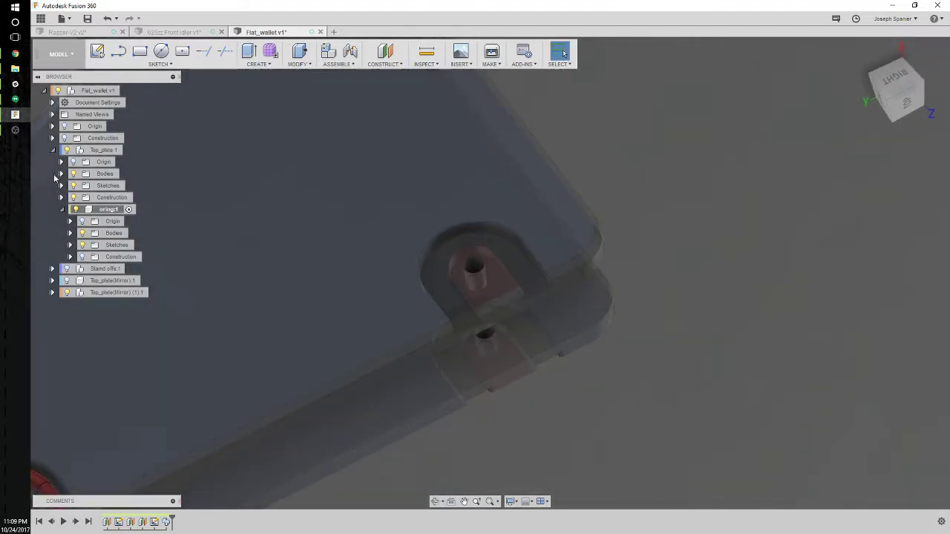
Create a new component under the root Flat_wallet assembly and name it O-ring 2
left_click(52, 150)
left_click(88, 92)
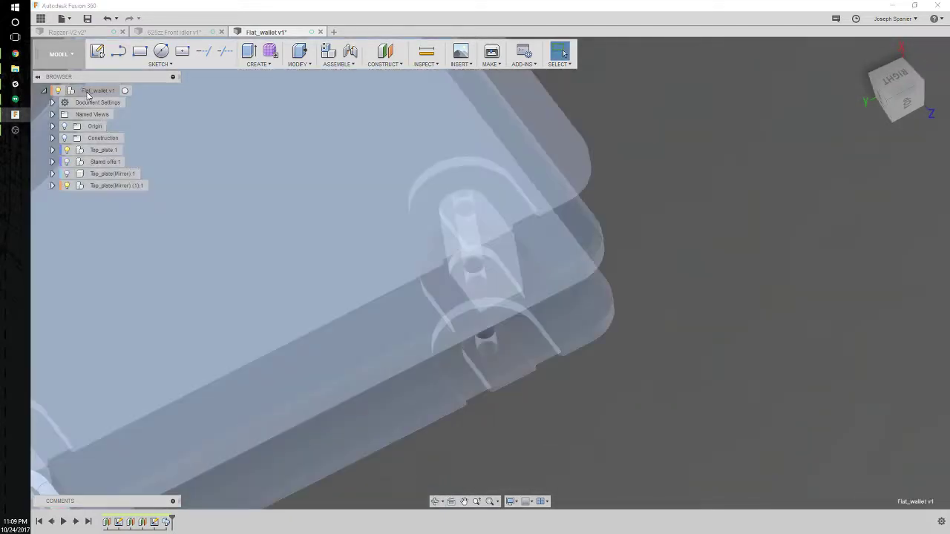
right_click(88, 92)
left_click(104, 105)
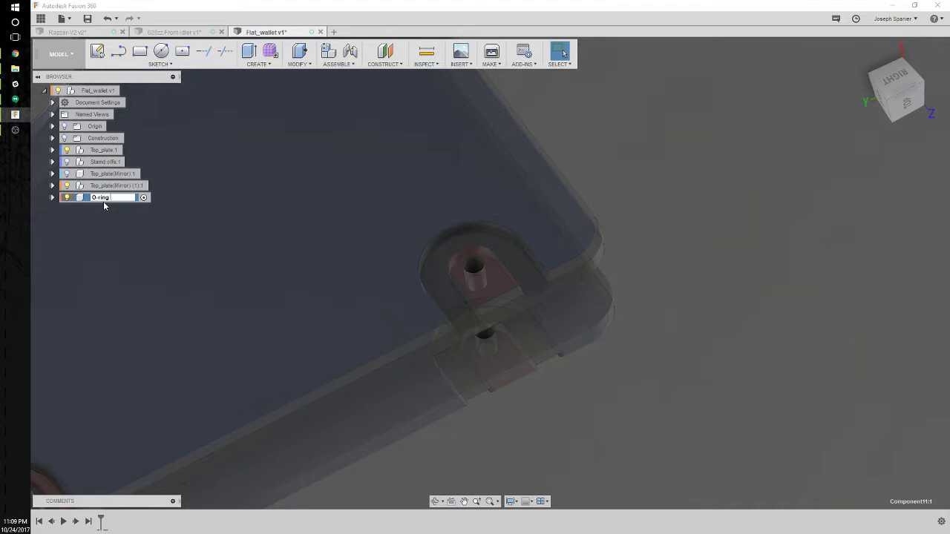
key("Return")
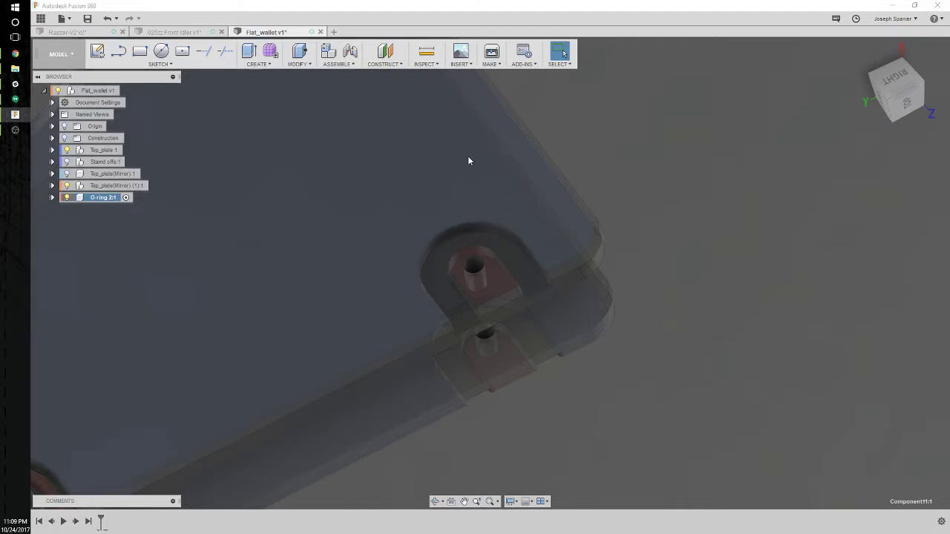
Create a construction plane offset 0.5 mm from the floor of the empty corner's U-shaped groove
left_click(384, 50)
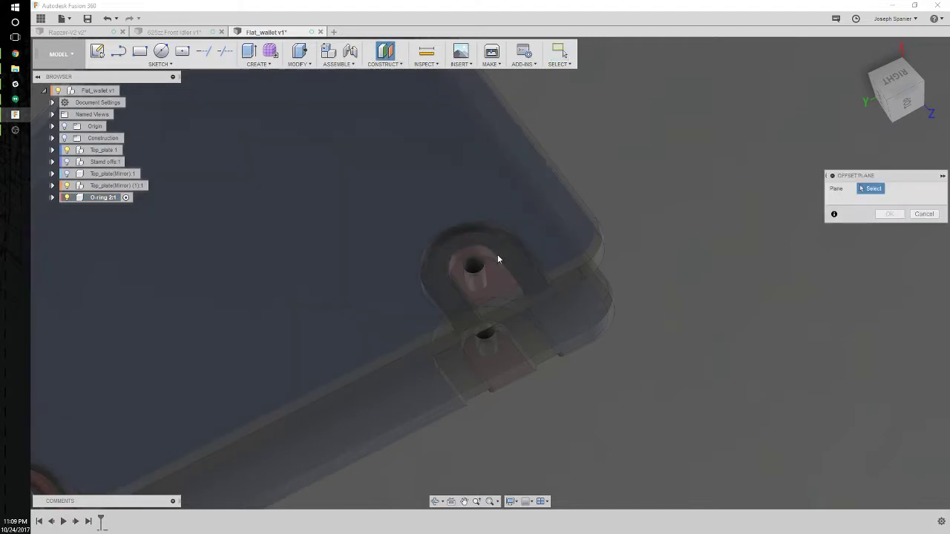
left_click(498, 258)
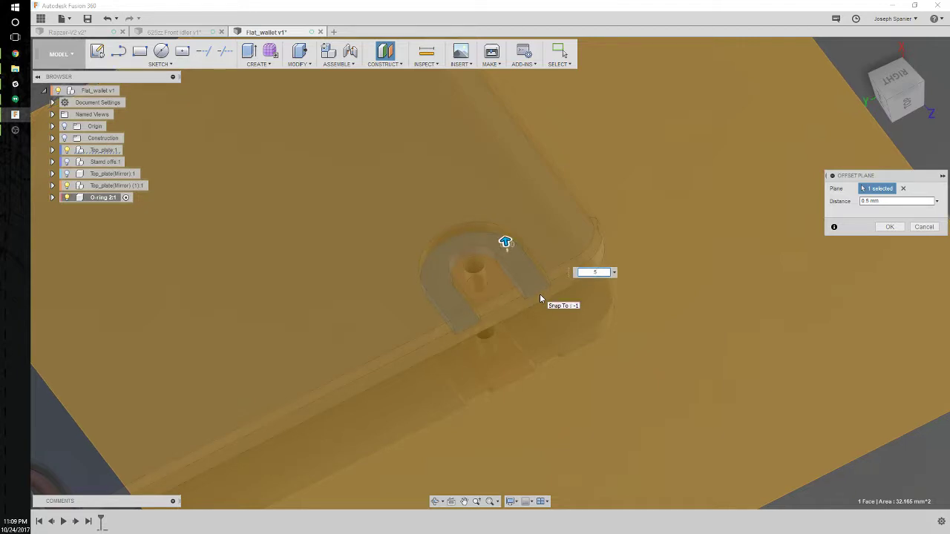
key("Return")
Start a sketch on the offset plane above the empty corner groove
middle_click_drag(540, 294, 479, 305, "shift")
middle_click_drag(401, 413, 365, 375, "shift")
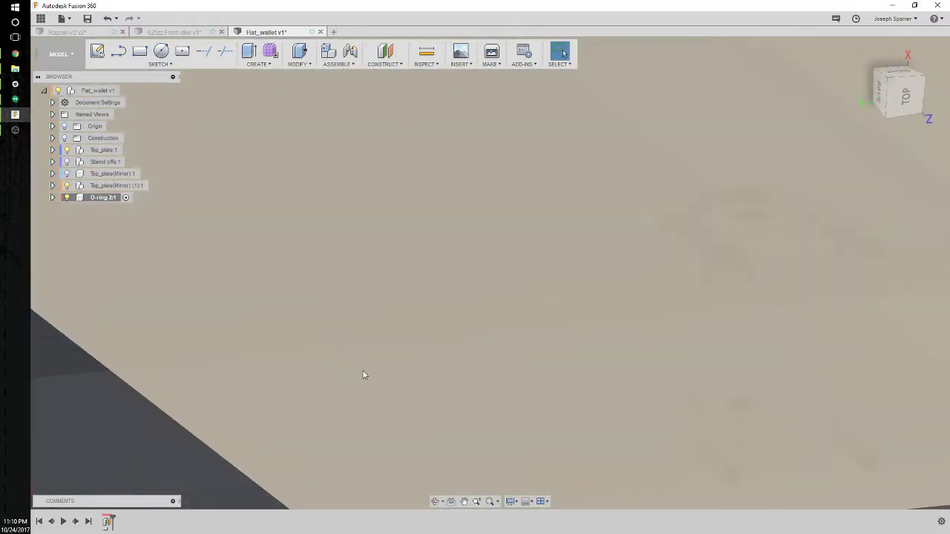
scroll(487, 374, "down", 5)
scroll(757, 304, "up", 3)
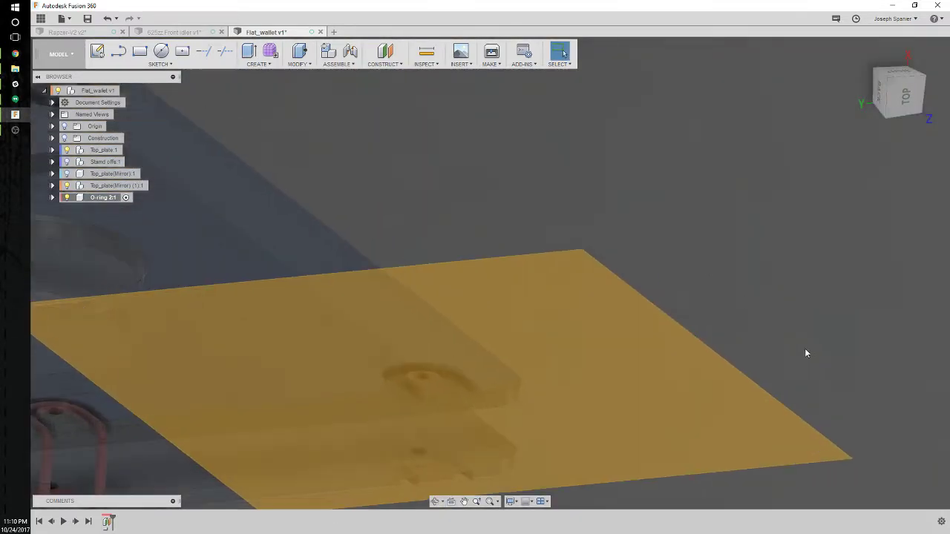
left_click(97, 51)
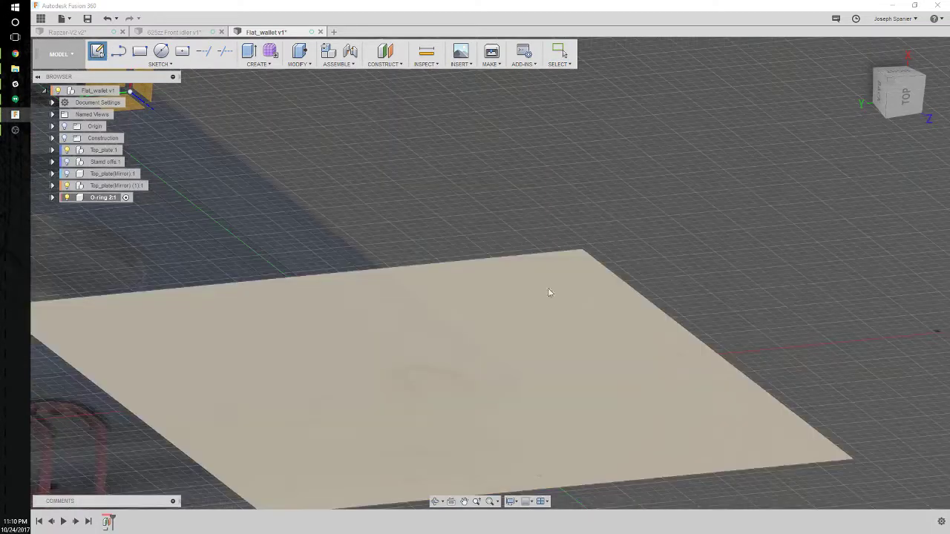
left_click(598, 345)
scroll(576, 245, "down", 2)
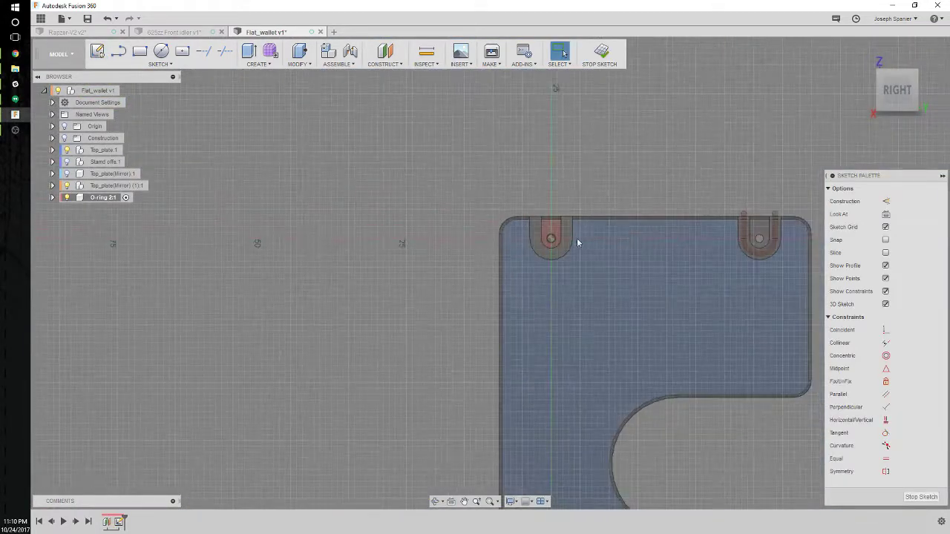
scroll(526, 268, "up", 4)
scroll(572, 215, "up", 1)
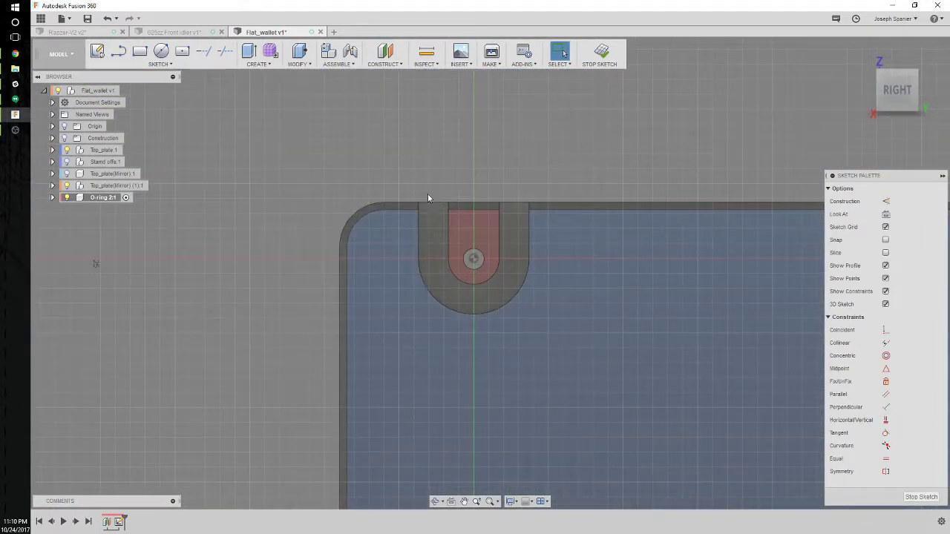
key("o")
scroll(444, 227, "up", 1)
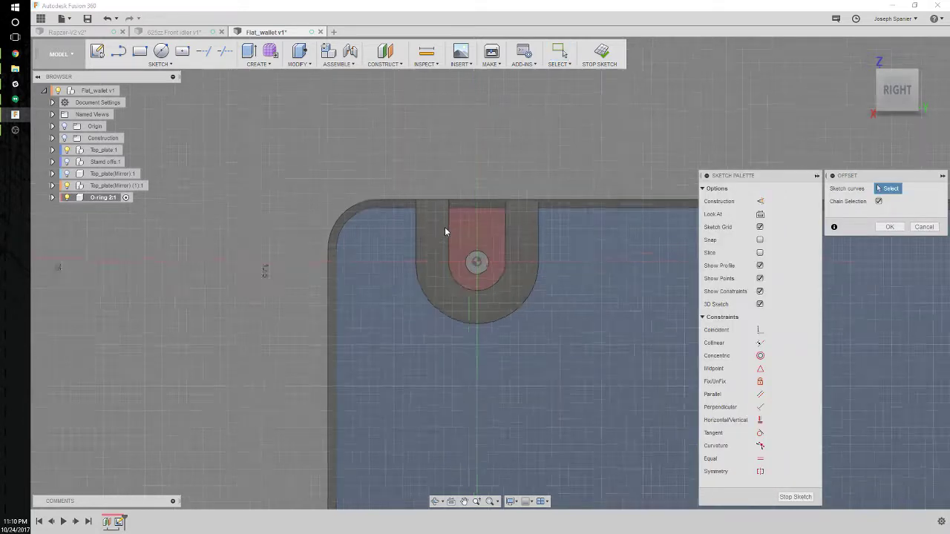
scroll(445, 227, "up", 1)
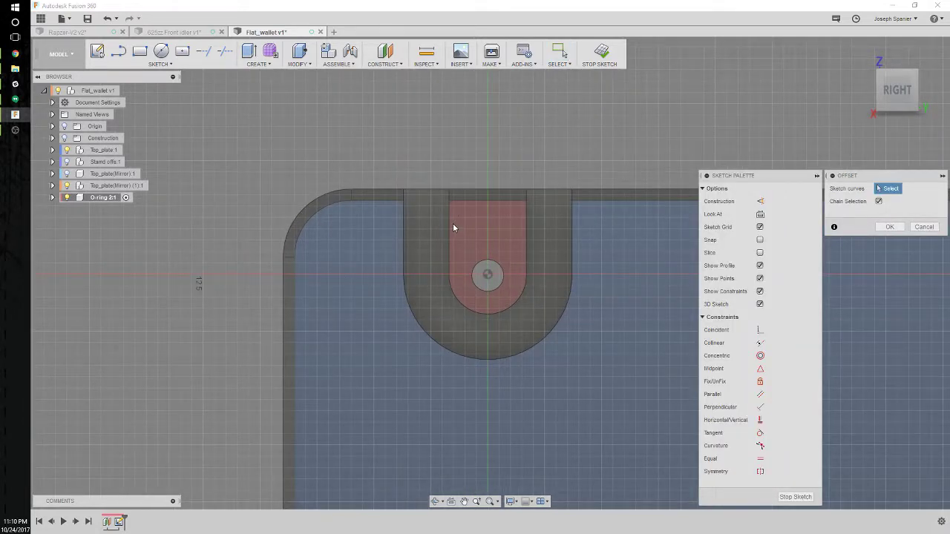
Project the U-shaped groove face into the sketch
key("p")
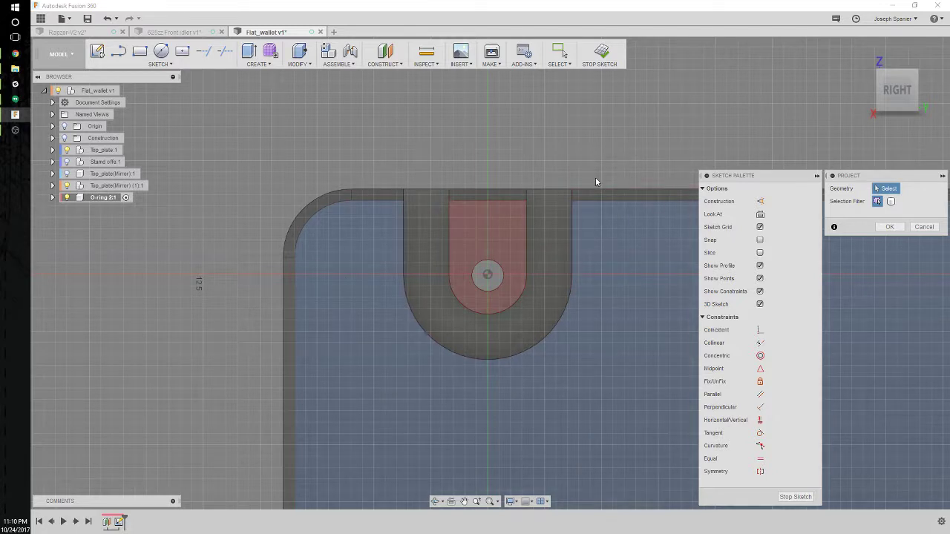
left_click(527, 222)
scroll(527, 196, "up", 1)
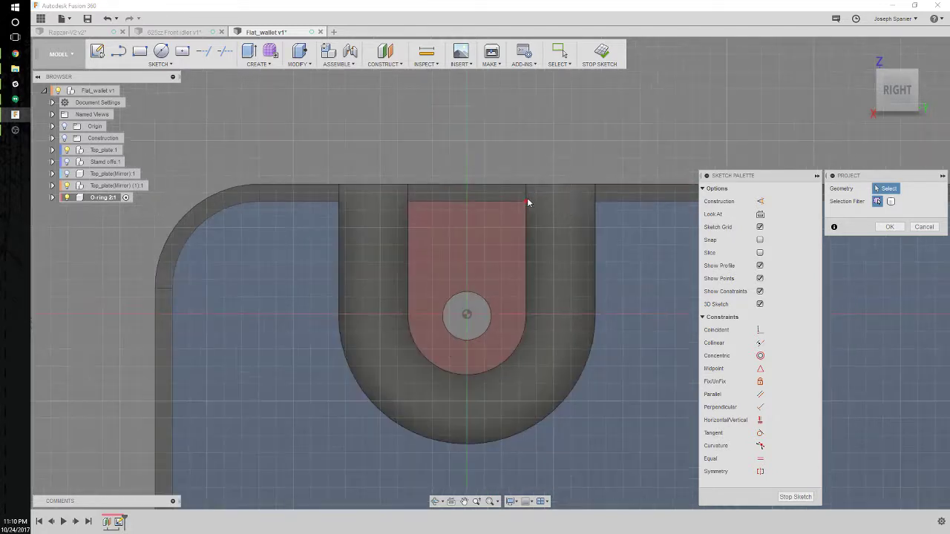
left_click(549, 213)
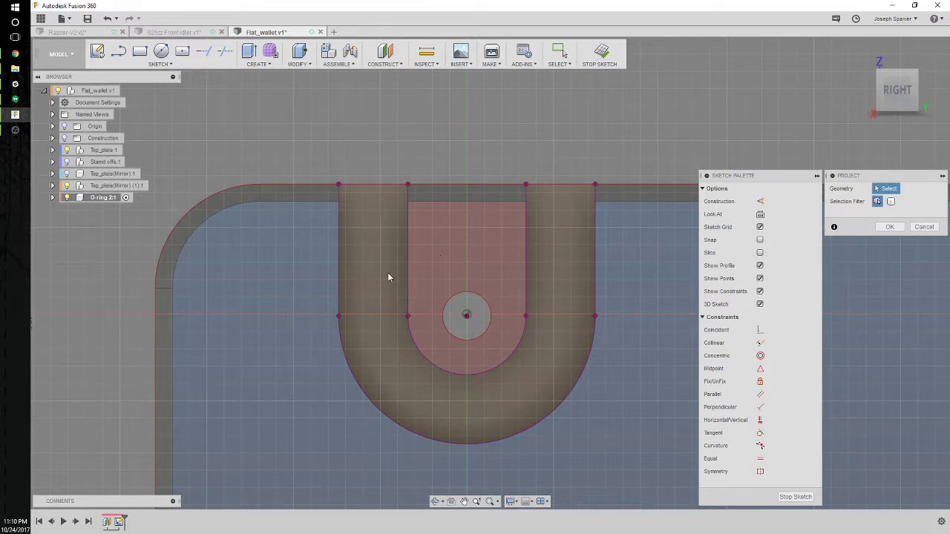
key("Return")
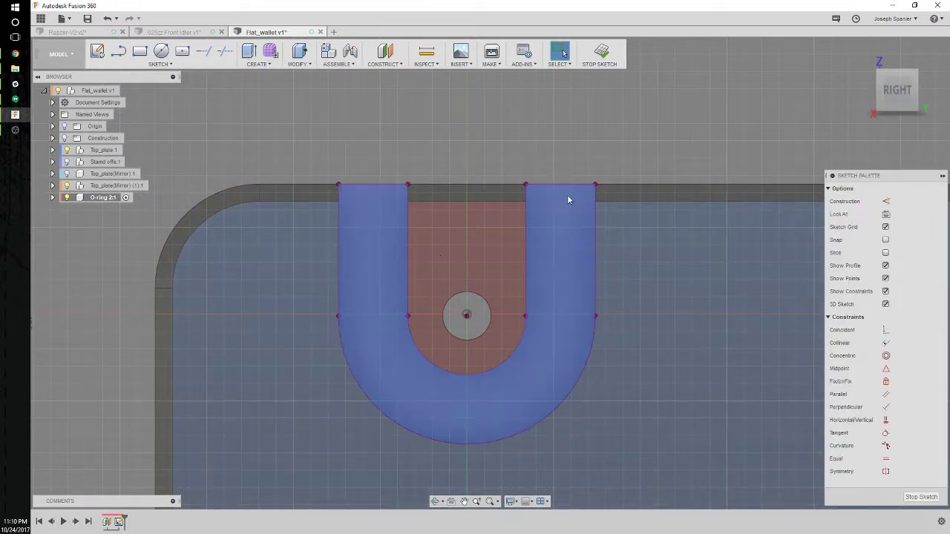
With chain selection off, offset the groove's inner U-shaped edge, both sides and arc, by -0.5 mm into the groove
key("o")
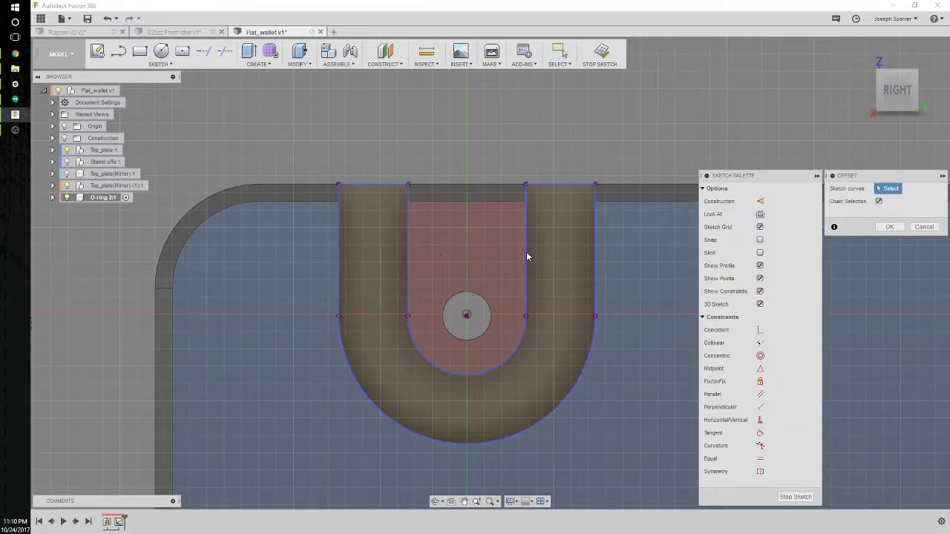
left_click(878, 201)
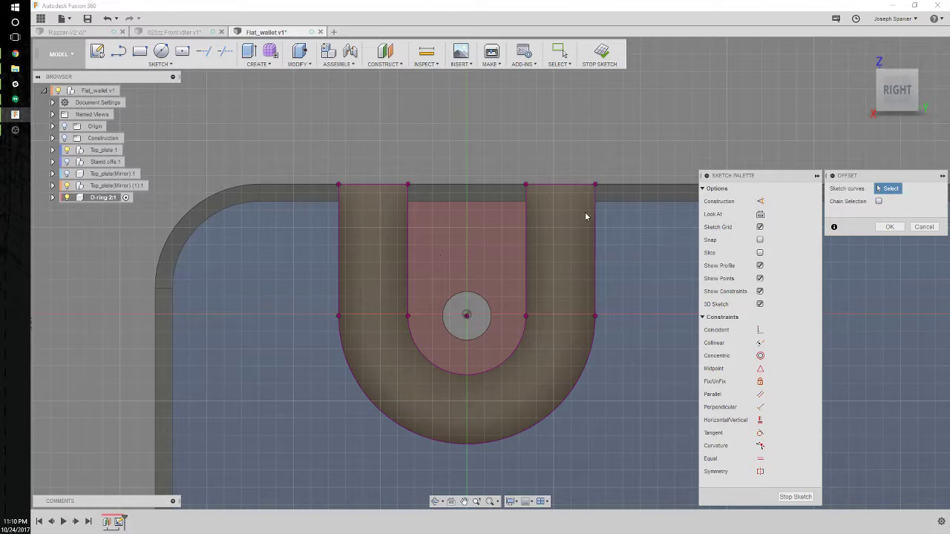
left_click(524, 227)
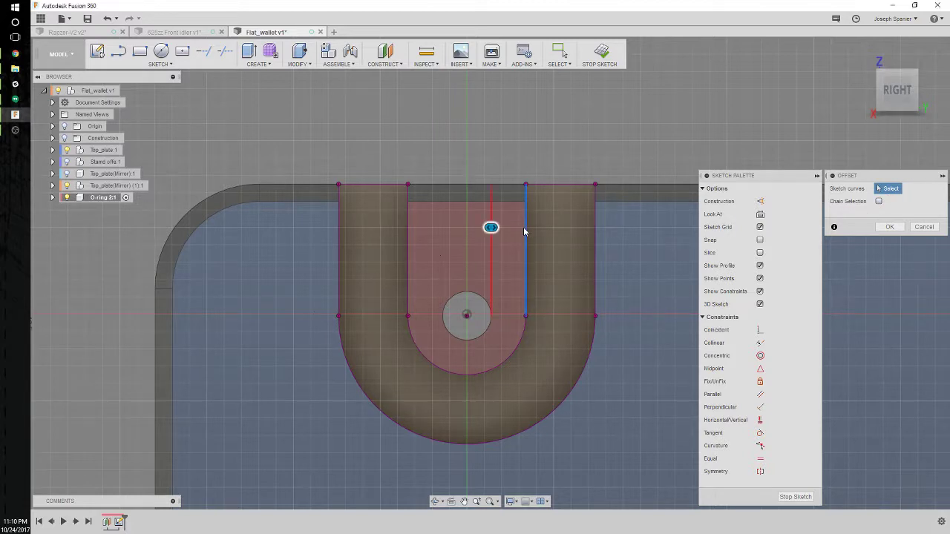
left_click(499, 361)
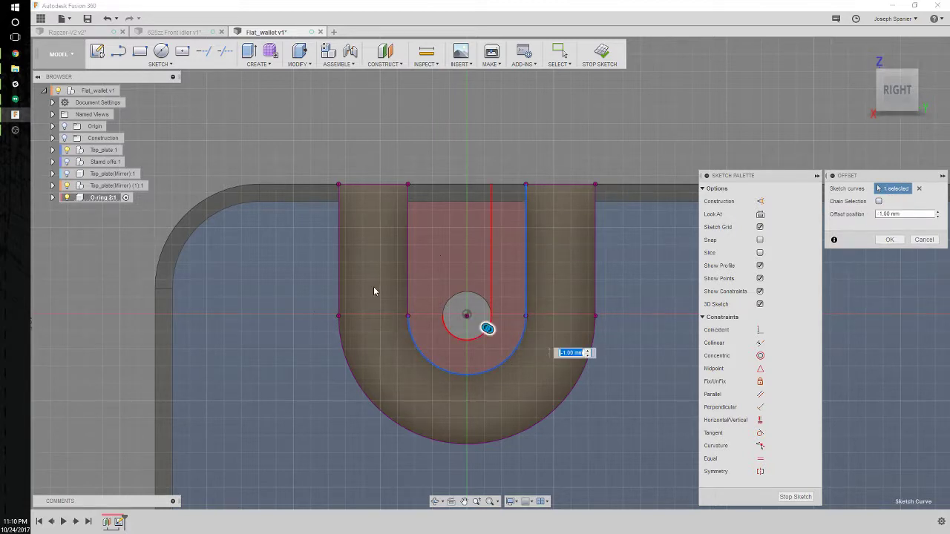
left_click(409, 274)
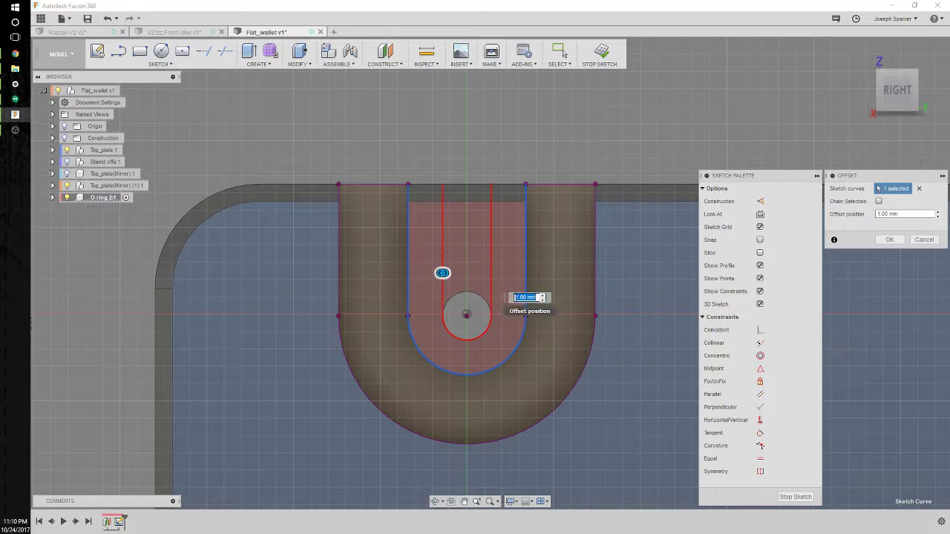
left_click(545, 300)
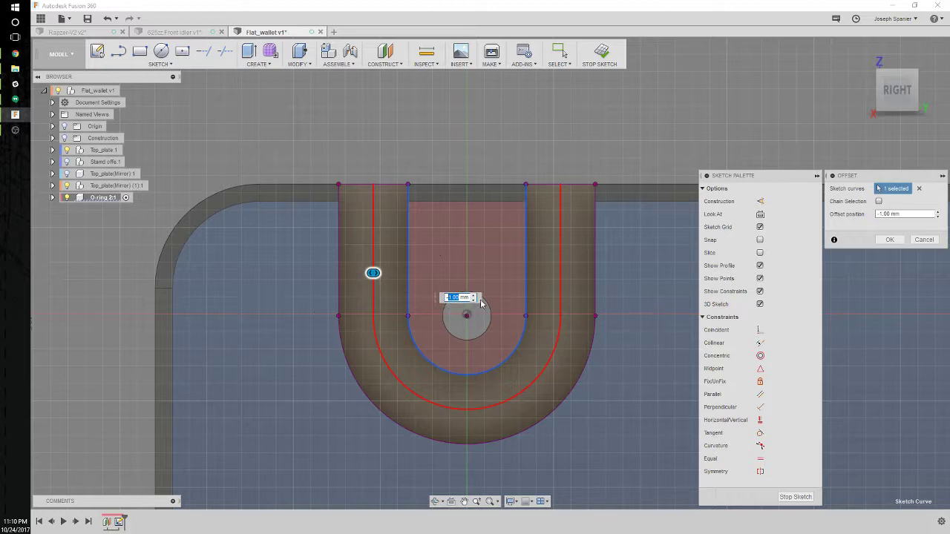
type("-.5")
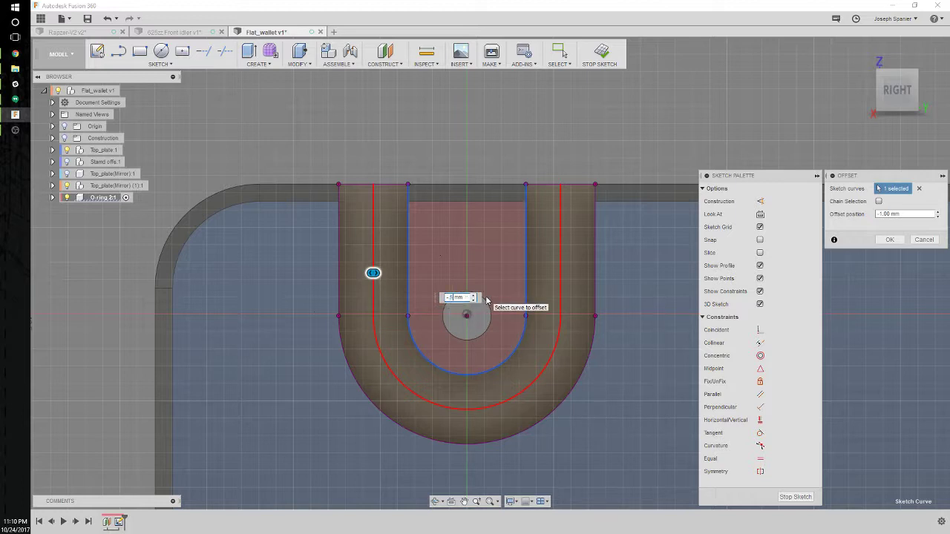
key("Return")
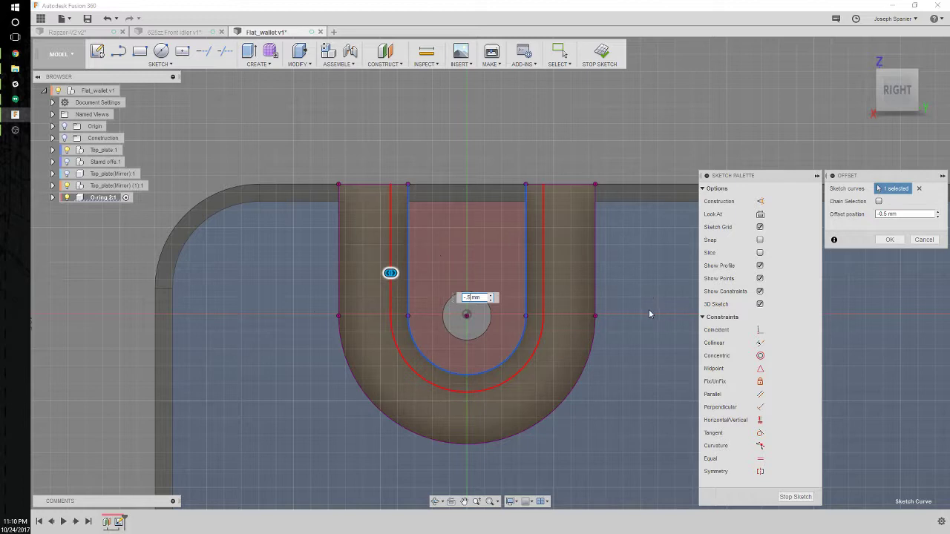
left_click(887, 240)
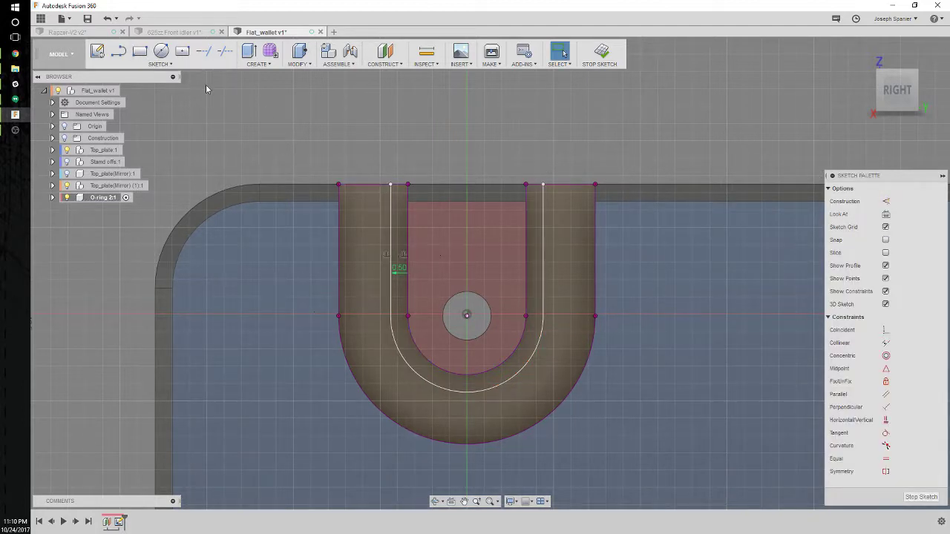
Sketch a horizontal line about 8.1 mm long just above the open end of the U-shaped groove
key("l")
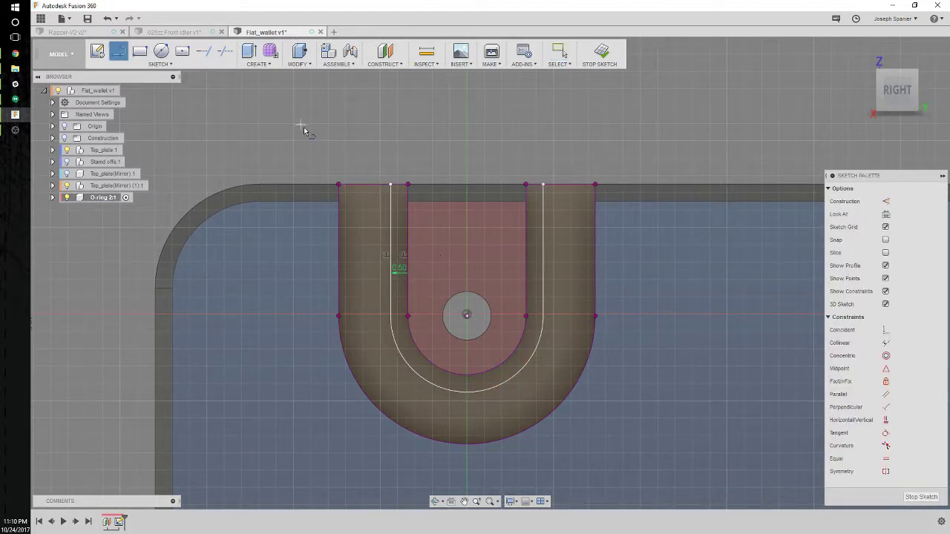
left_click(322, 152)
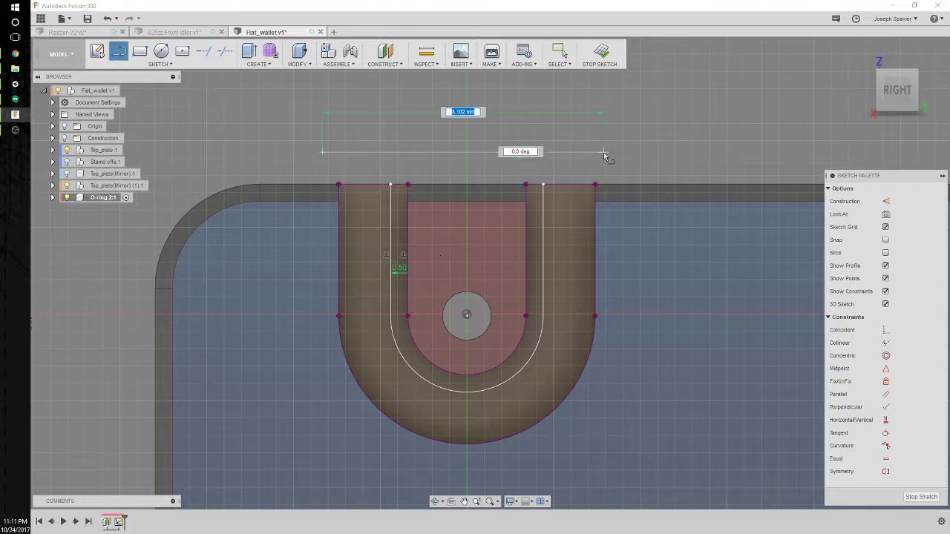
left_click(604, 152)
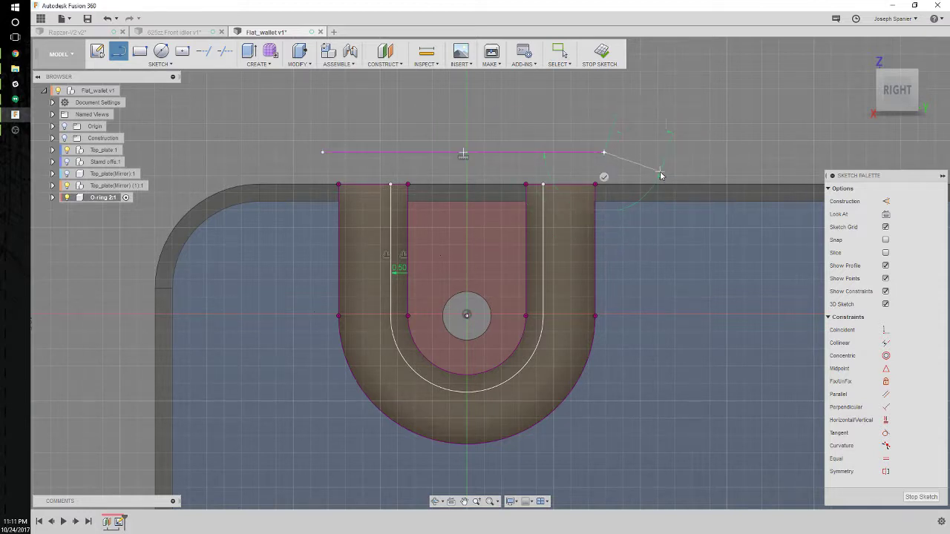
key("Escape")
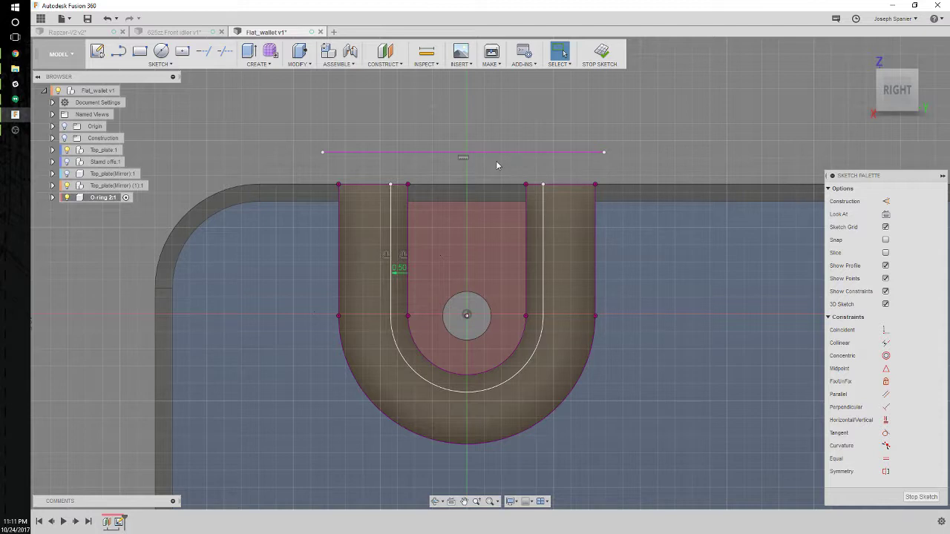
Dimension the horizontal line 0.5 mm from the upper end point of the groove's outer edge
left_click(578, 153)
key("d")
left_click(596, 185)
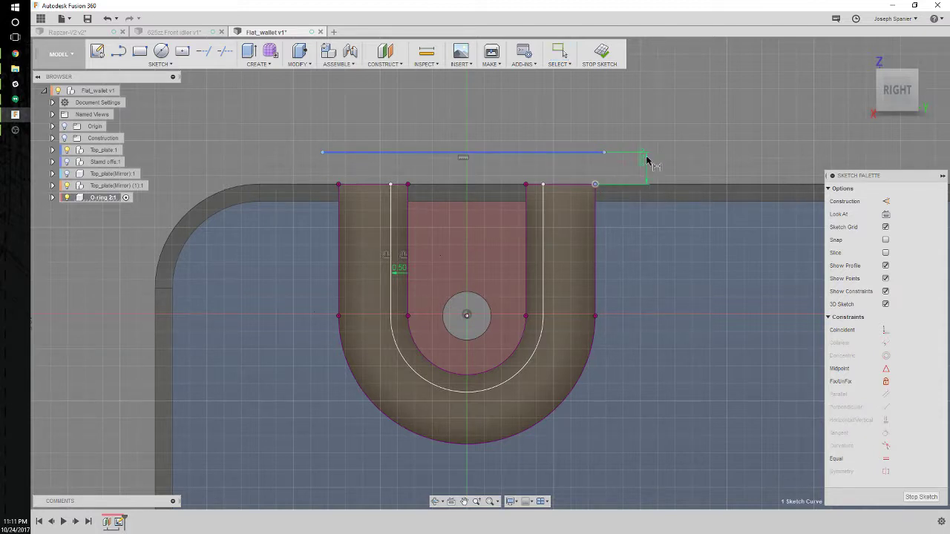
left_click(684, 166)
key("BackSpace")
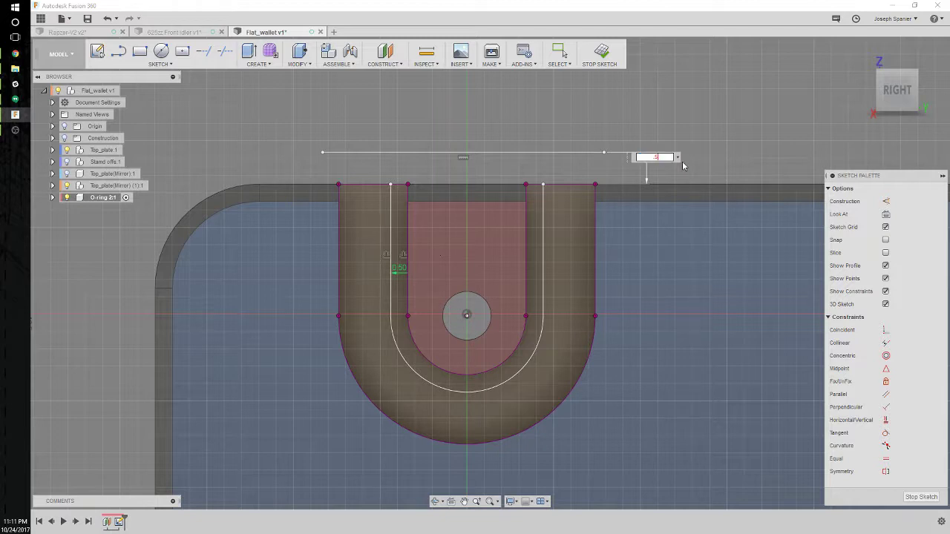
type(".5")
key("Return")
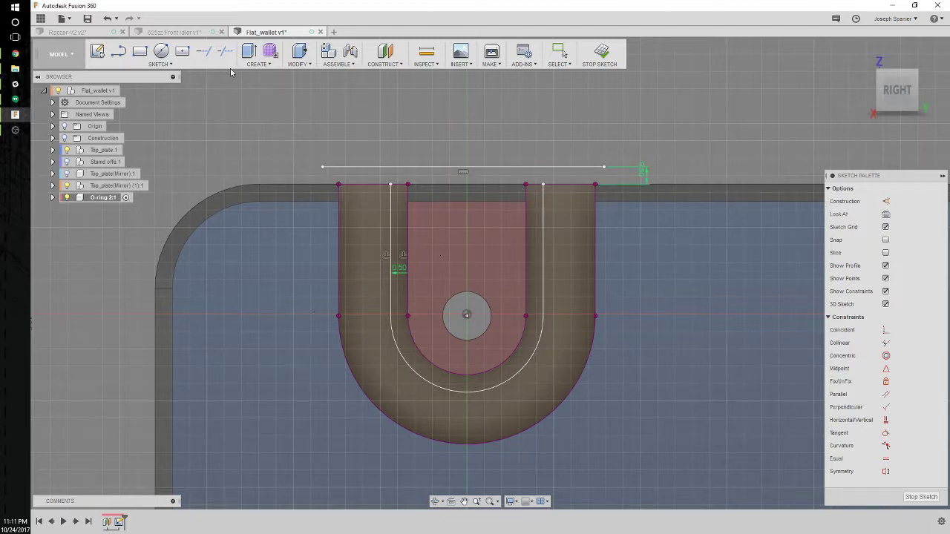
Extend both legs of the offset U up to the horizontal line and convert that line to construction geometry
left_click(204, 50)
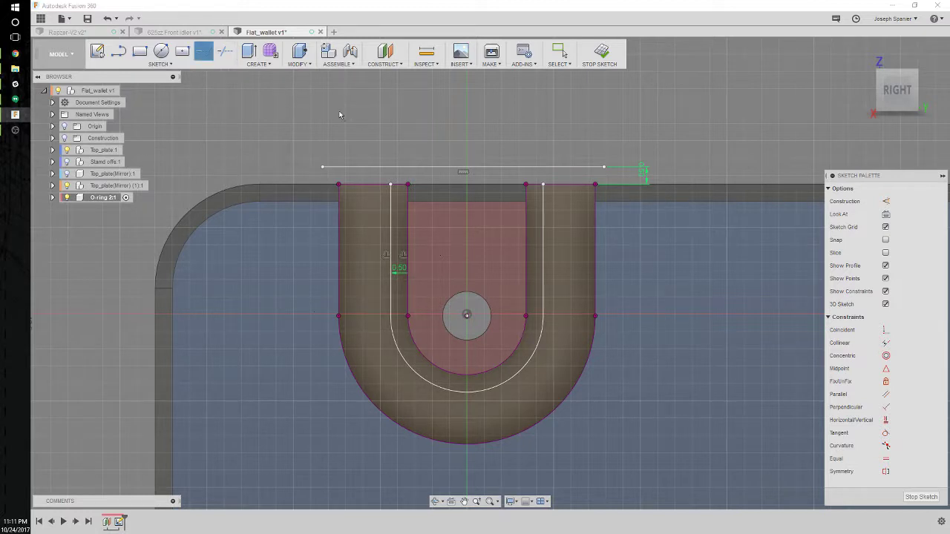
left_click(391, 193)
left_click(542, 195)
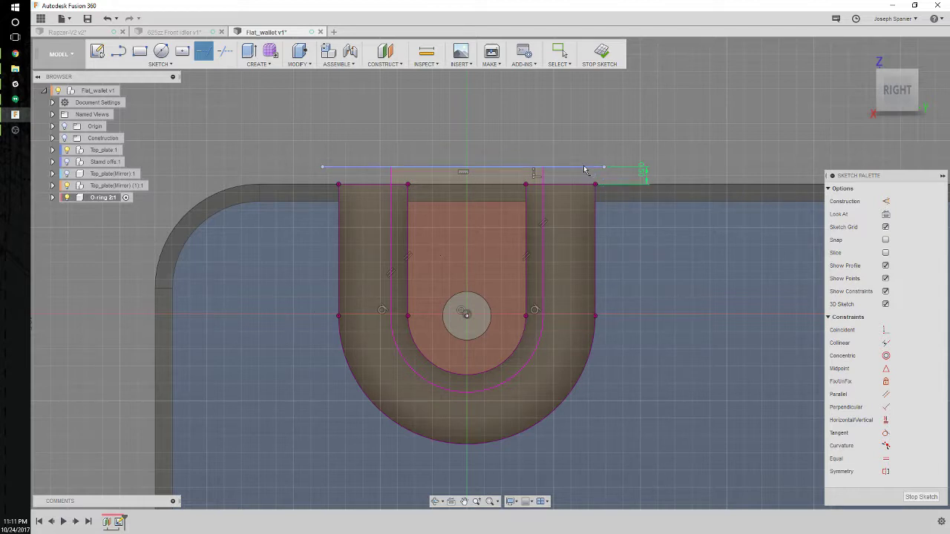
key("Escape")
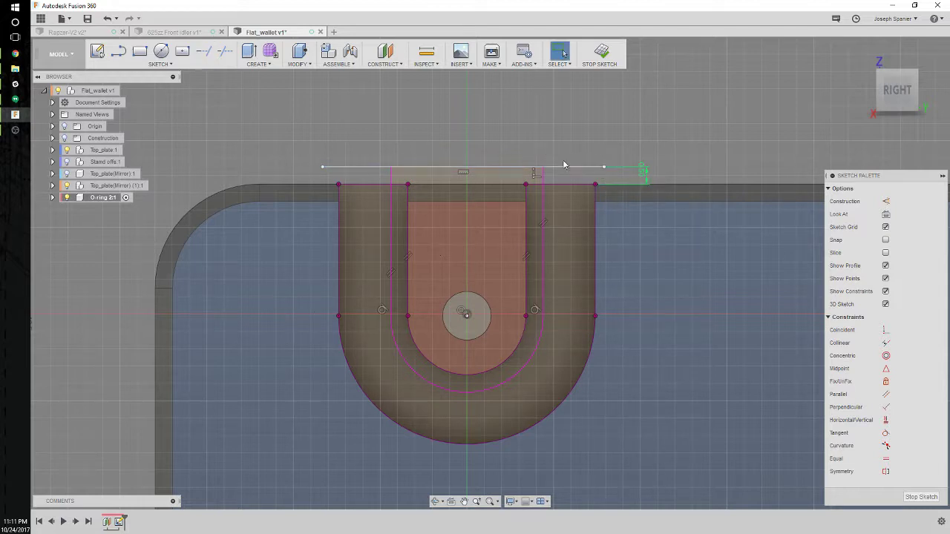
left_click(571, 164)
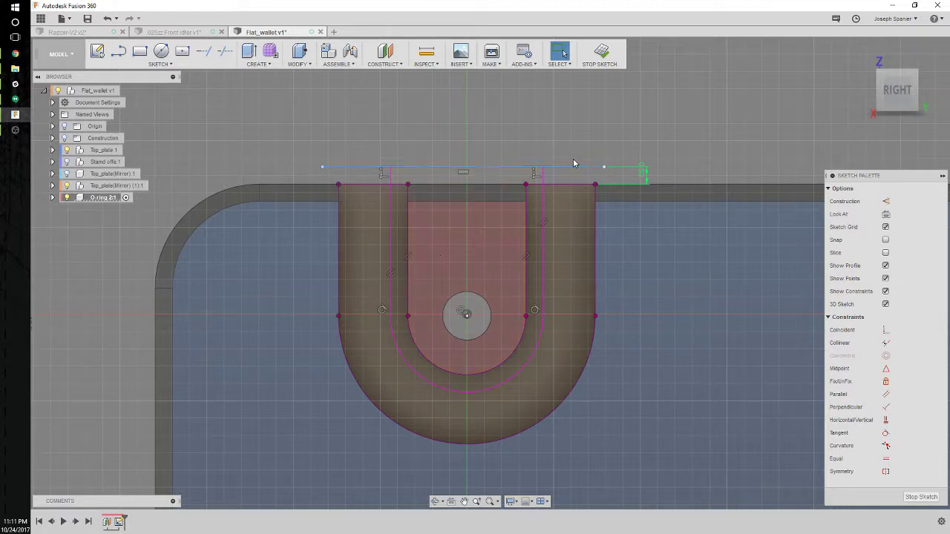
key("x")
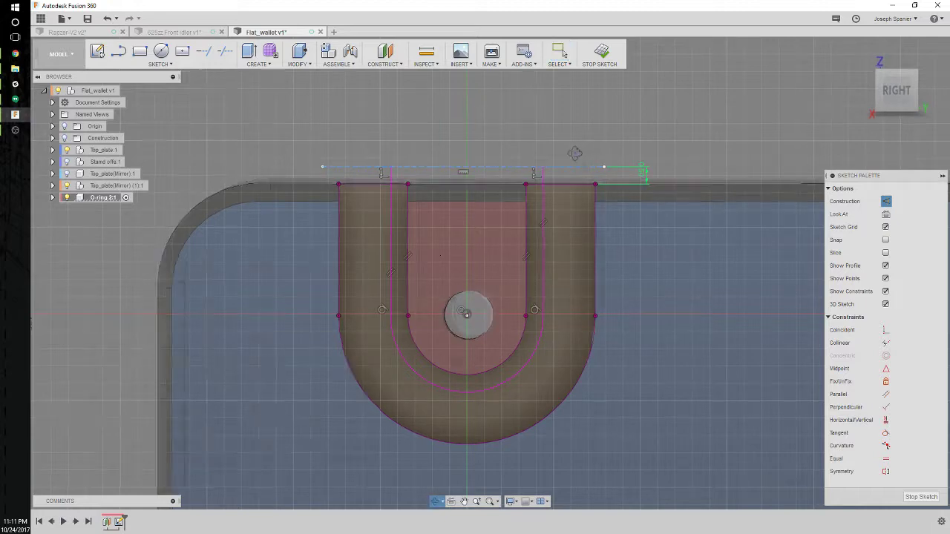
mouse_move(572, 153)
middle_mouse_down("shift")
mouse_move(541, 173)
mouse_move(315, 241)
mouse_move(529, 153)
mouse_move(534, 114)
mouse_move(502, 183)
middle_mouse_up("shift")
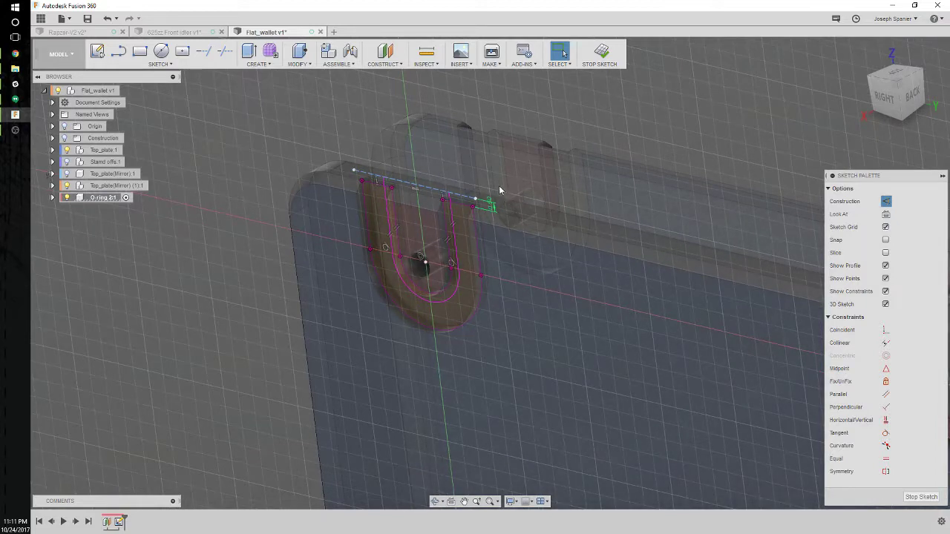
key("l")
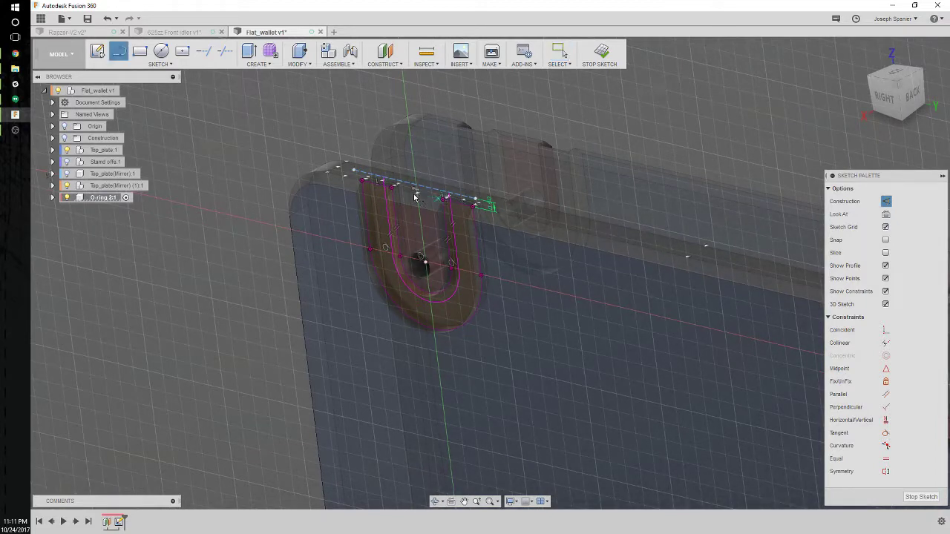
left_click(449, 195)
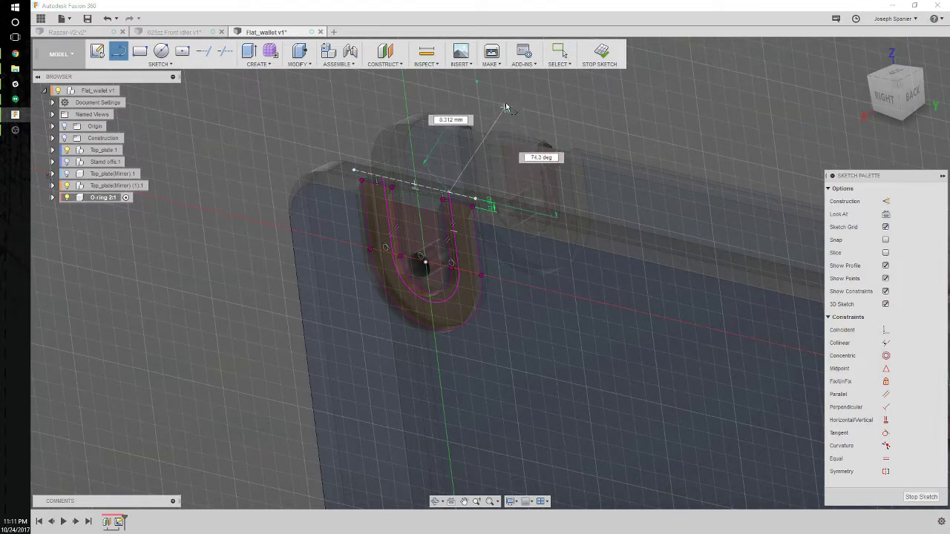
mouse_move(513, 81)
middle_mouse_down("shift")
mouse_move(373, 160)
mouse_move(514, 113)
middle_mouse_up("shift")
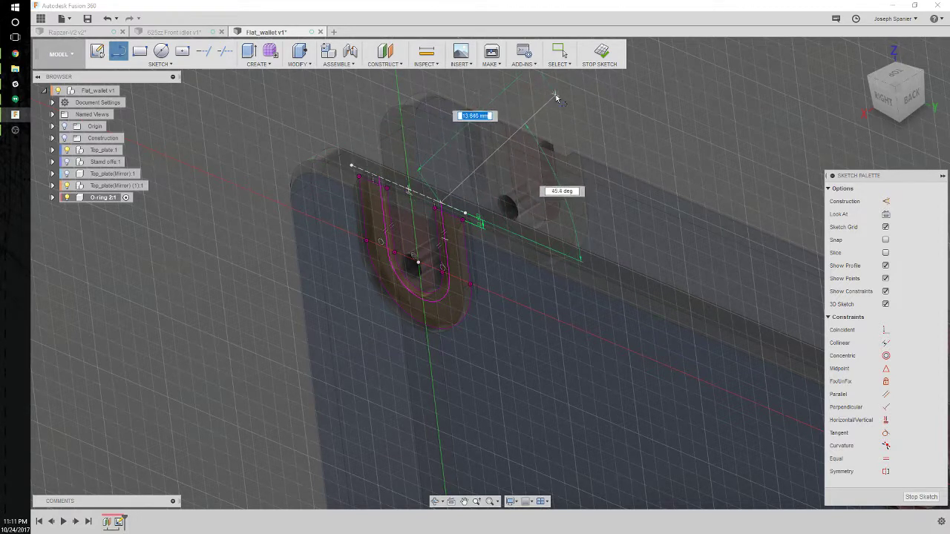
key("Escape")
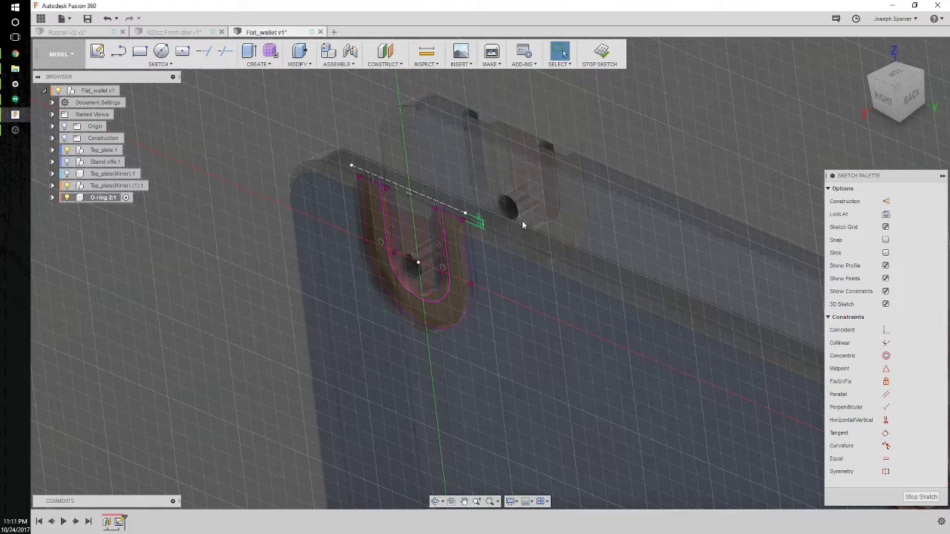
middle_click_drag(416, 259, 446, 224, "shift")
middle_click_drag(504, 151, 472, 152, "shift")
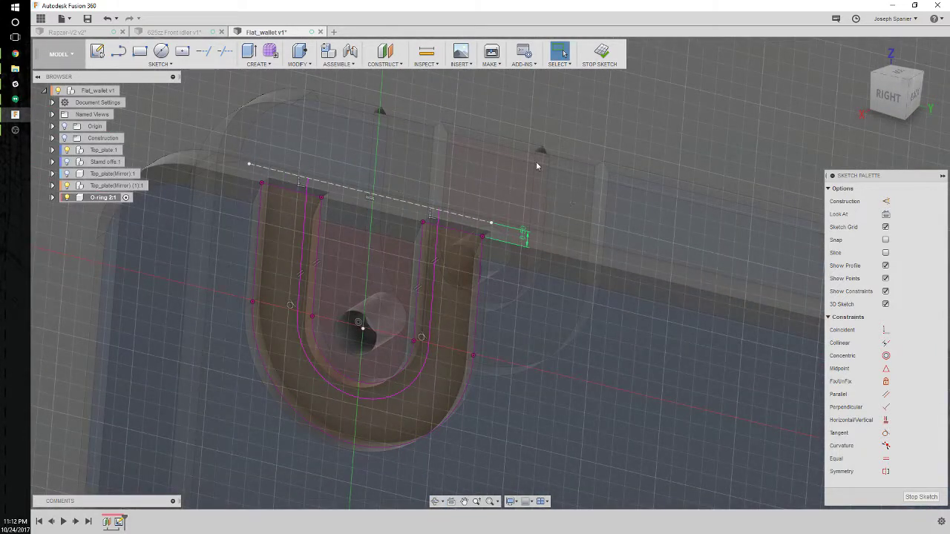
scroll(394, 181, "down", 3)
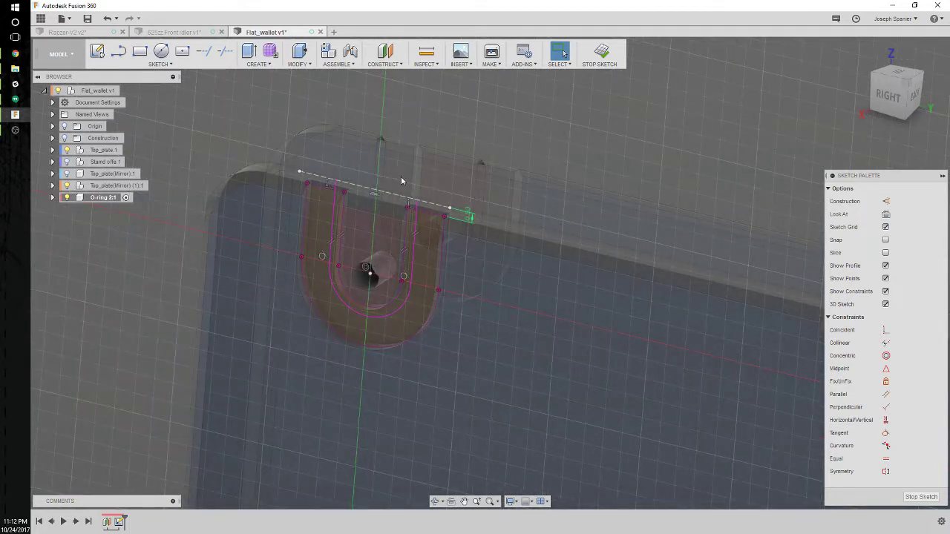
middle_click_drag(426, 195, 407, 187, "shift")
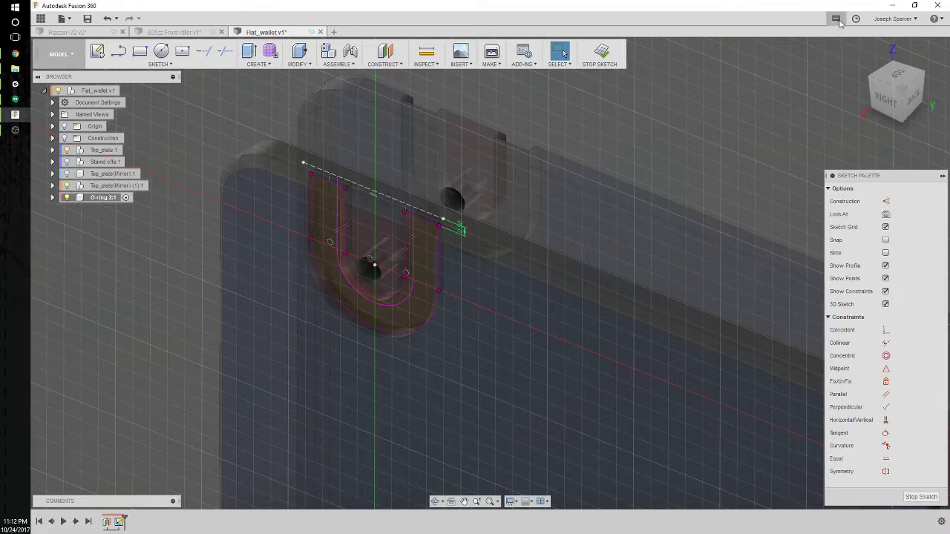
Check the option allowing 3D sketching of lines and splines in the Design preferences, and accept the dialog
left_click(883, 18)
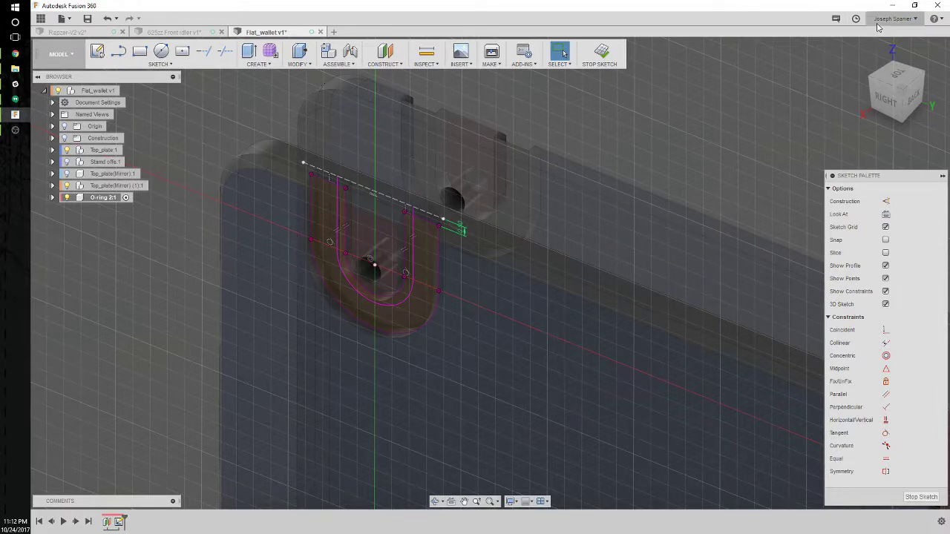
left_click(876, 44)
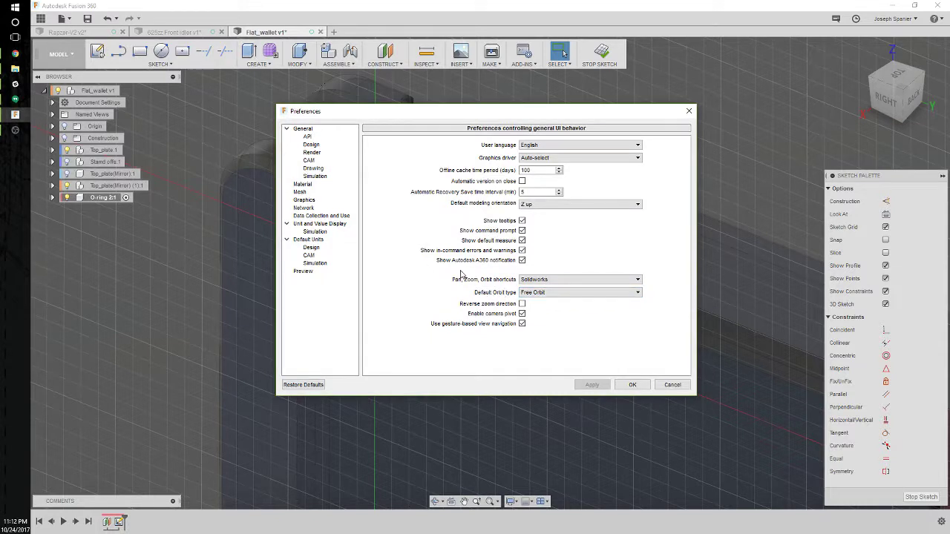
left_click(310, 145)
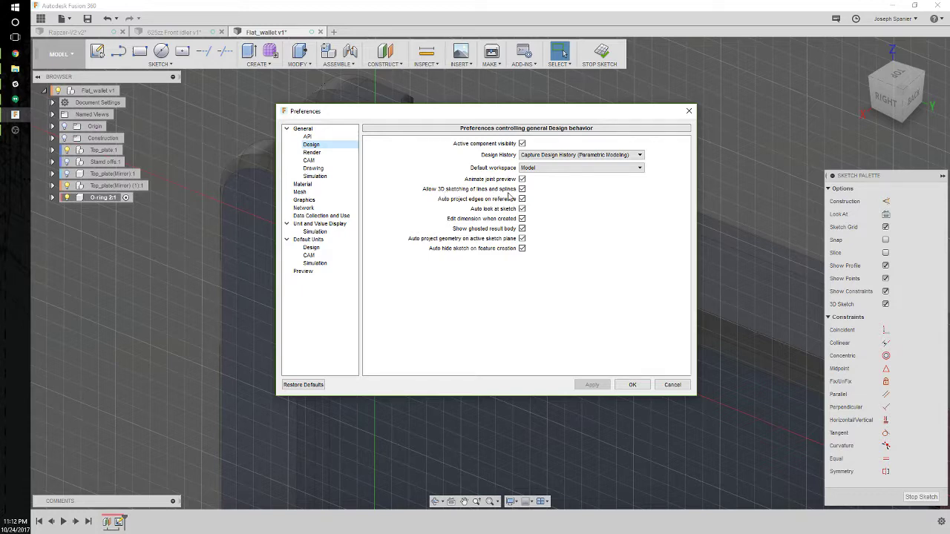
left_click(632, 384)
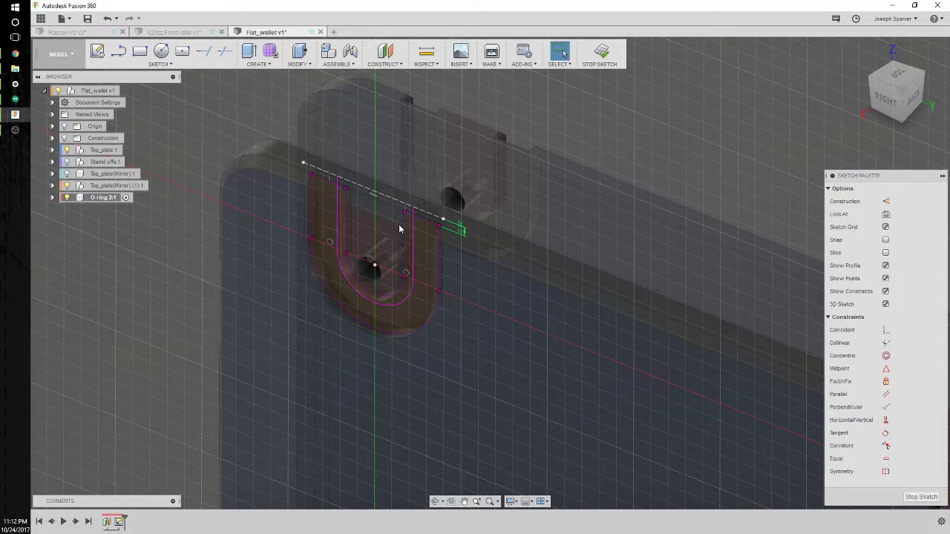
Copy the two extended legs and the connecting arc of the offset U path
scroll(392, 224, "up", 3)
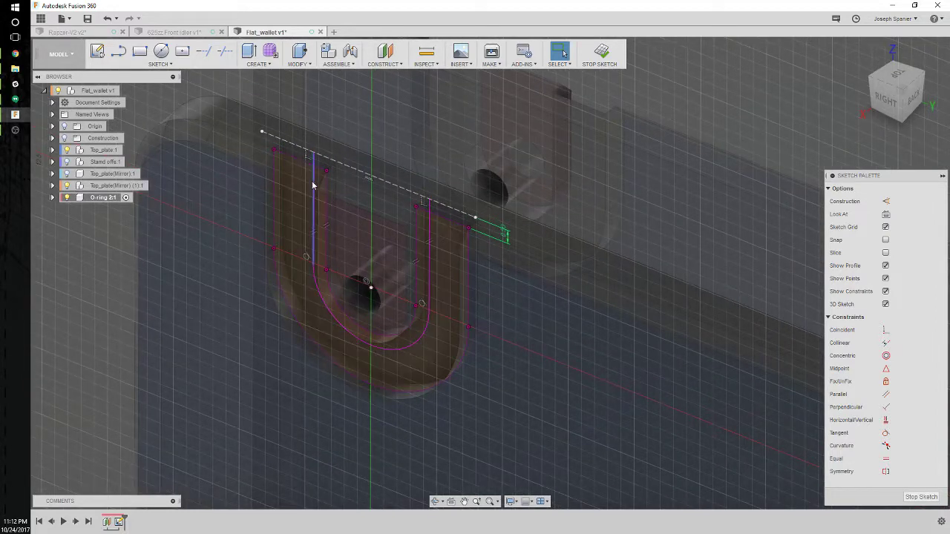
left_click(312, 185)
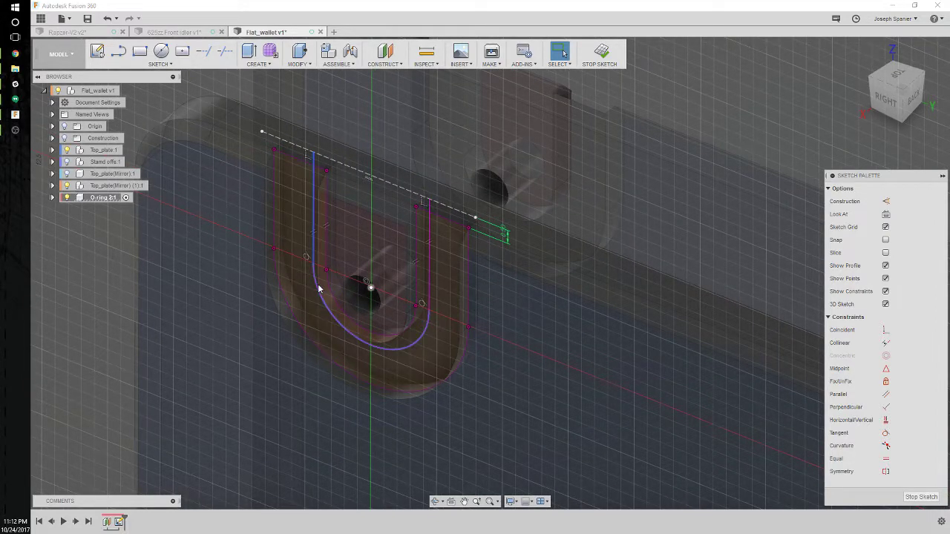
left_click(316, 288, "shift")
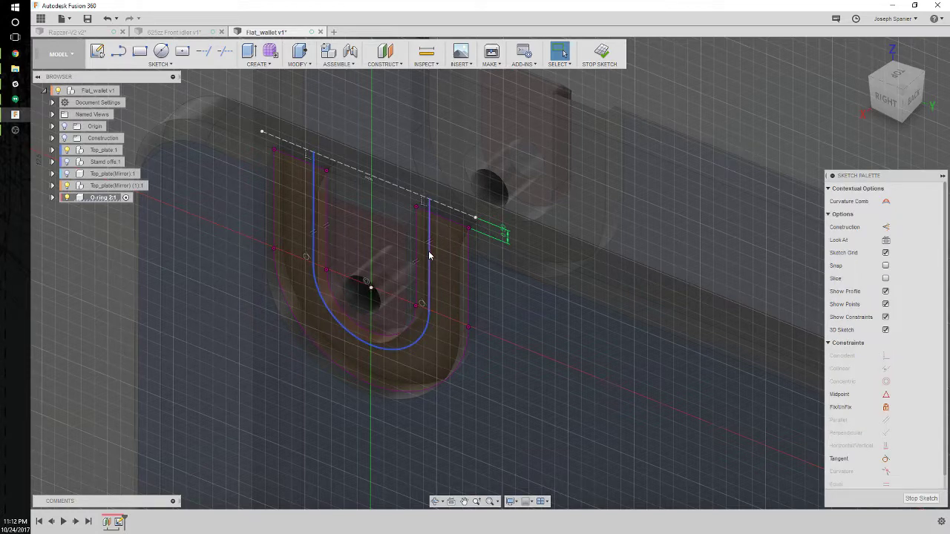
left_click(429, 256, "shift")
right_click(429, 256)
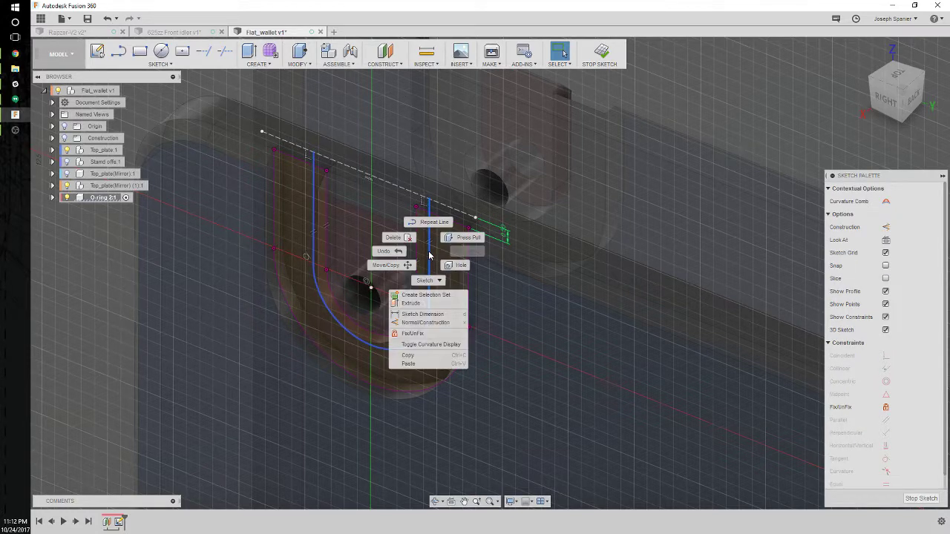
left_click(415, 357)
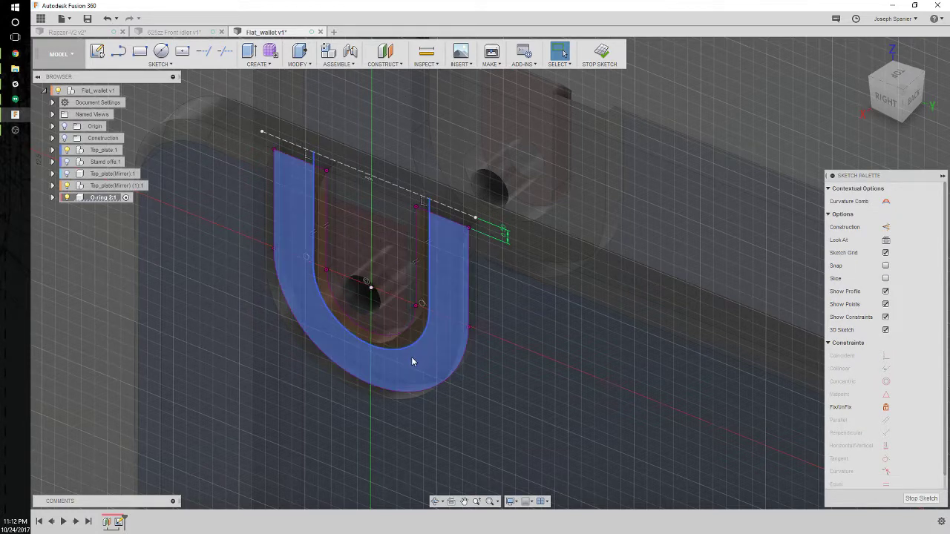
Paste the copied U path and move it -8 mm in Z into the matching groove of the opposite plate
scroll(413, 361, "down", 5)
left_click(495, 173)
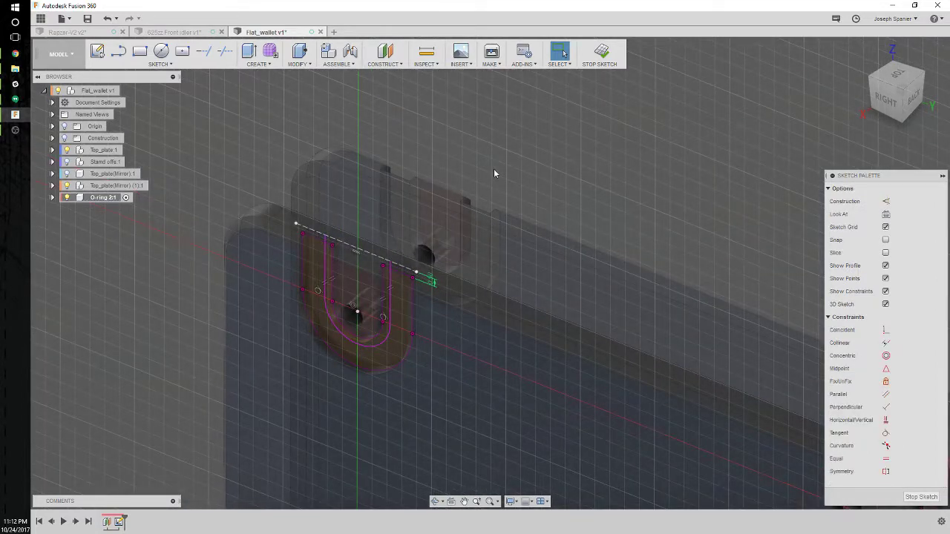
key("ctrl+v")
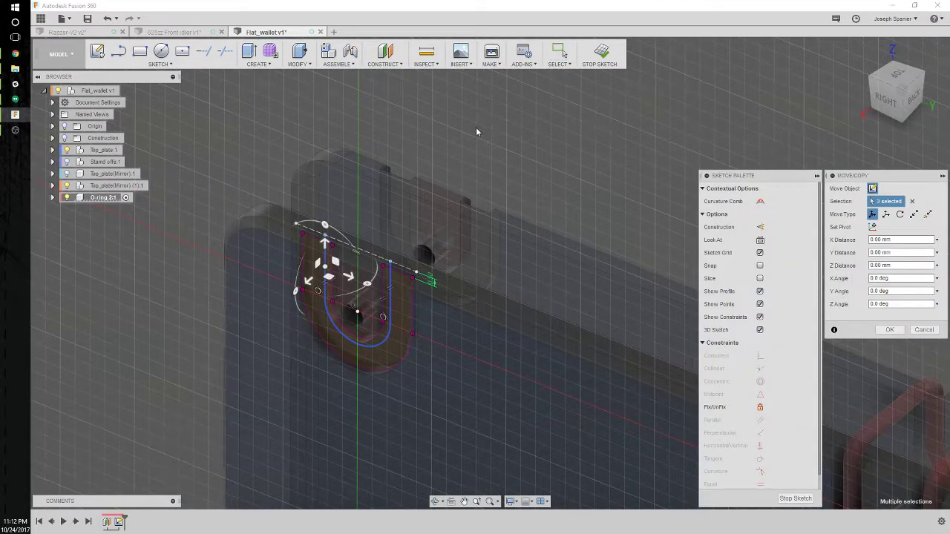
scroll(468, 145, "up", 3)
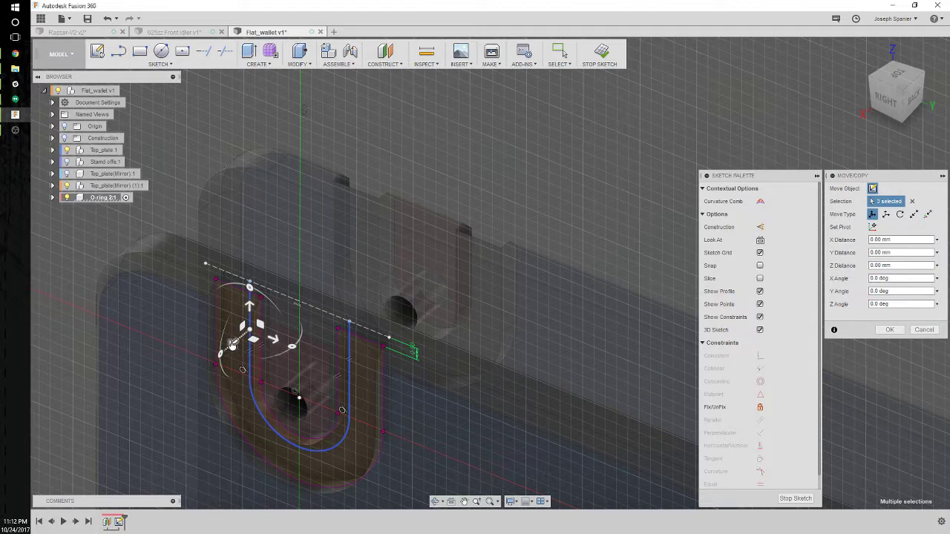
mouse_move(232, 344)
left_mouse_down()
mouse_move(346, 250)
mouse_move(399, 288)
left_mouse_up()
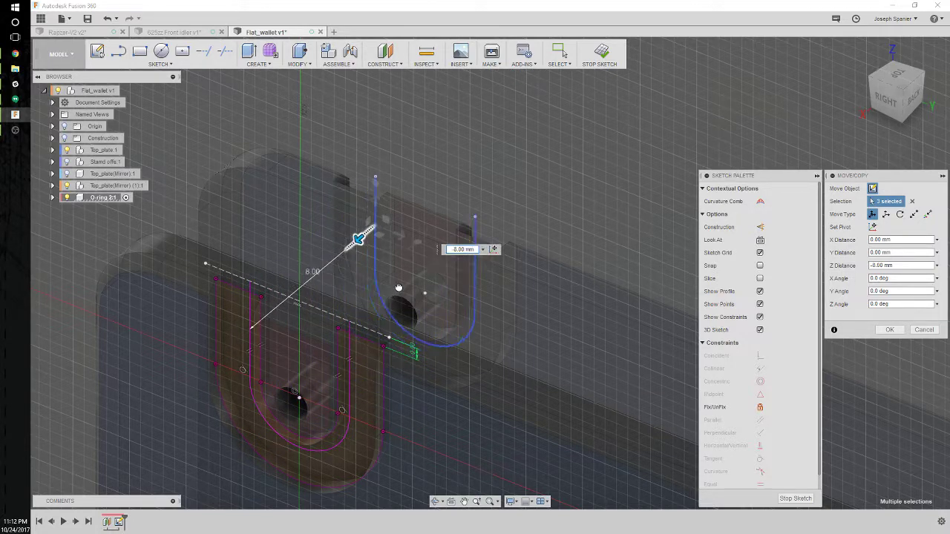
left_click(897, 74)
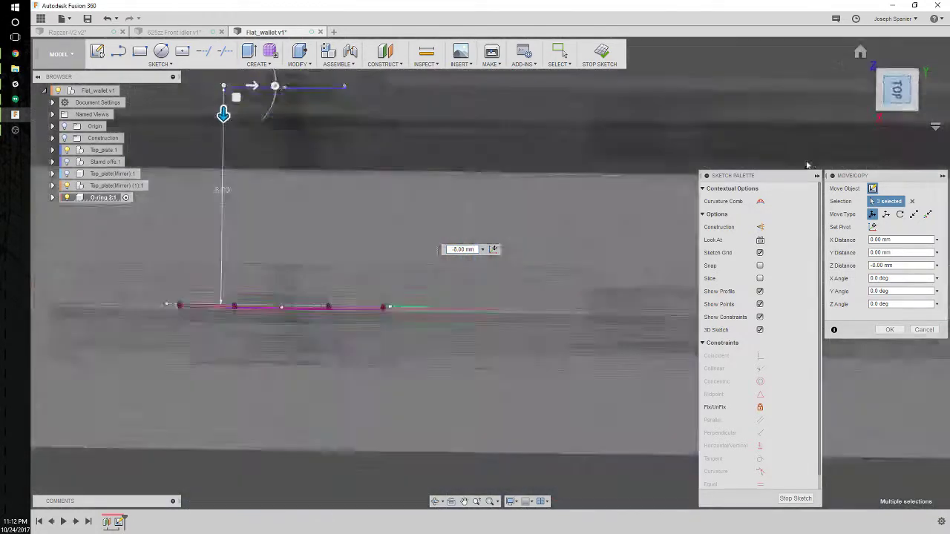
scroll(342, 202, "up", 2)
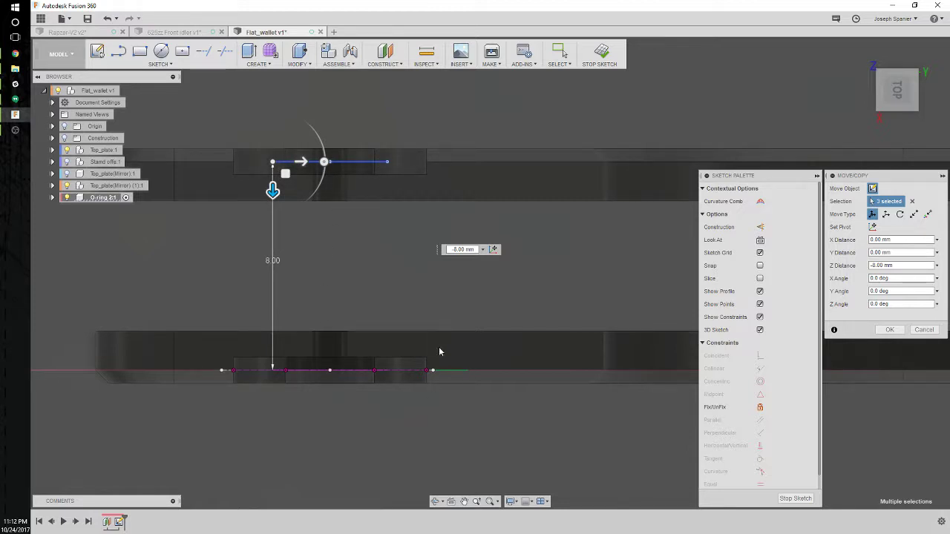
left_click(889, 329)
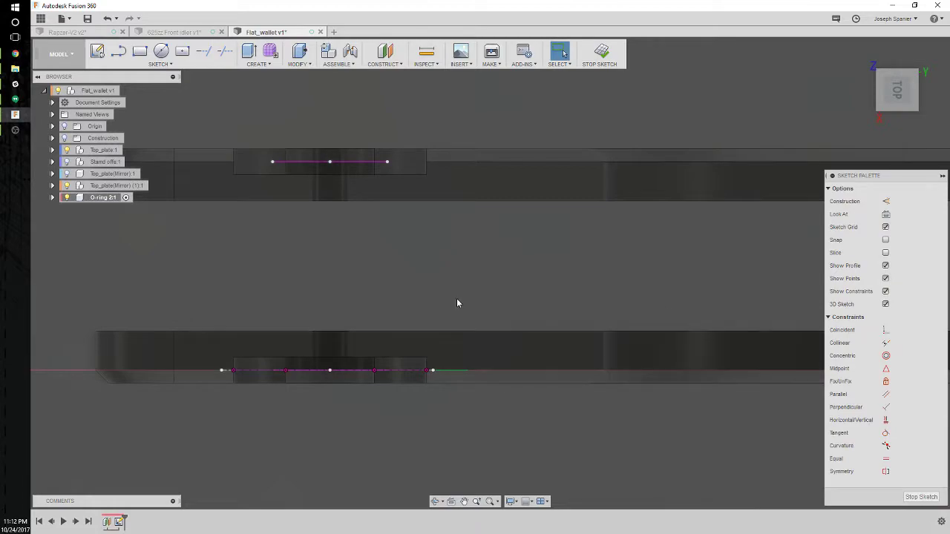
Draw two 3D lines joining the upper ends of the original U path to the corresponding ends of the copied U
mouse_move(457, 303)
middle_mouse_down("shift")
mouse_move(445, 291)
mouse_move(454, 275)
mouse_move(398, 290)
mouse_move(392, 303)
mouse_move(359, 279)
mouse_move(387, 285)
middle_mouse_up("shift")
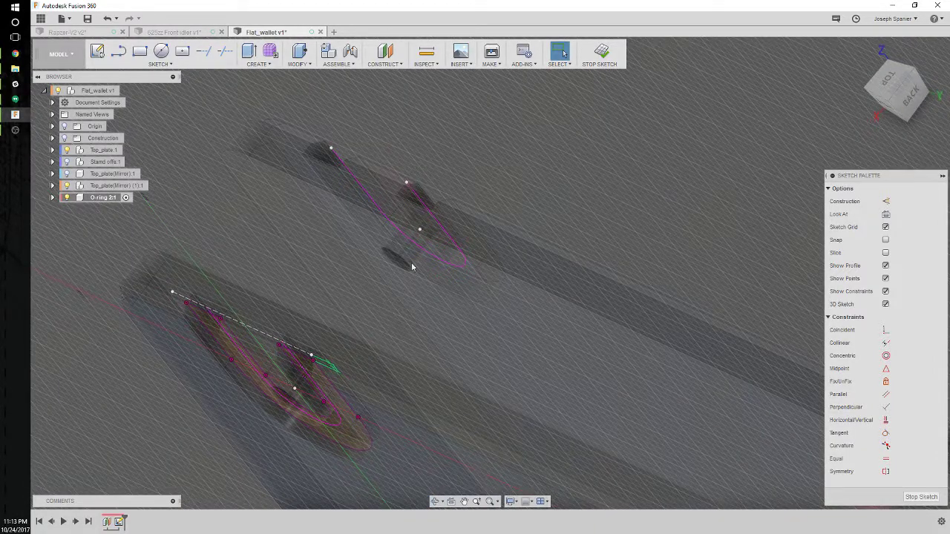
key("l")
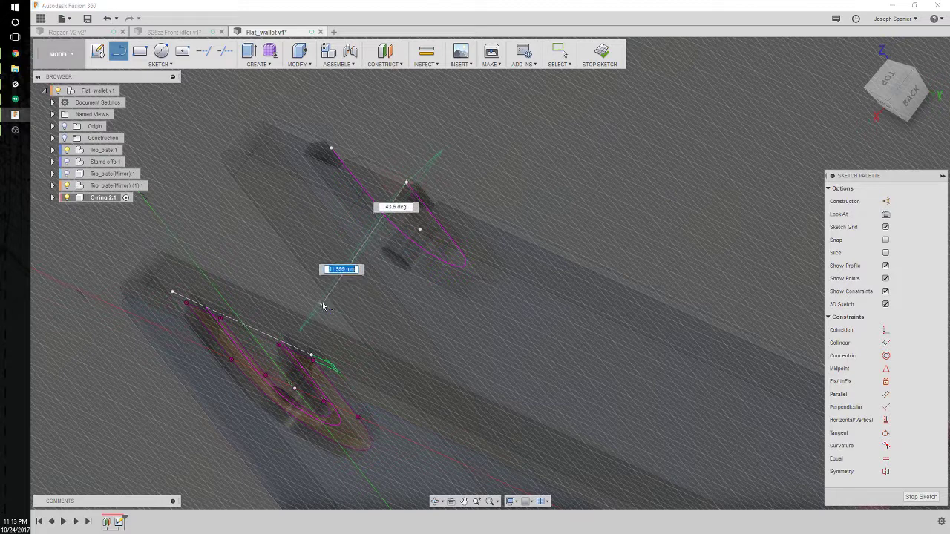
scroll(319, 304, "up", 5)
scroll(271, 338, "up", 2)
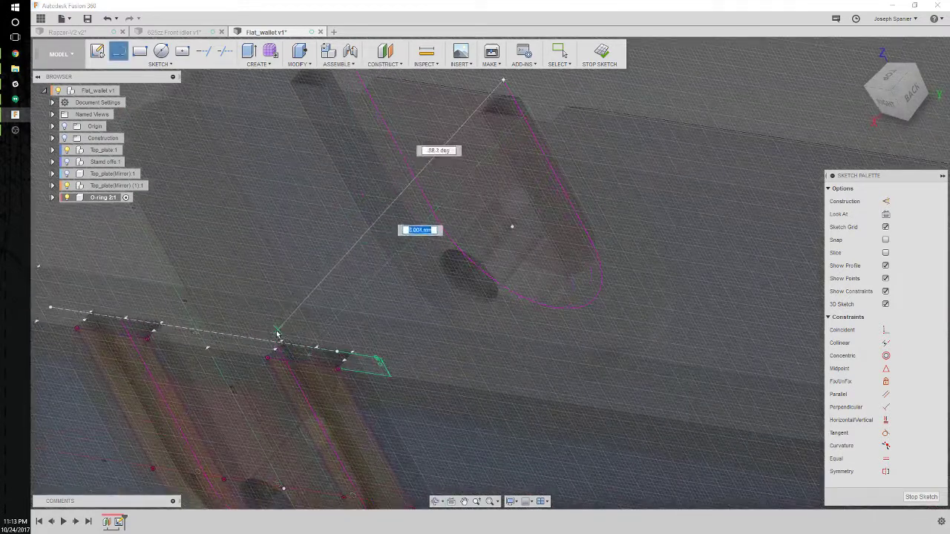
left_click(276, 343)
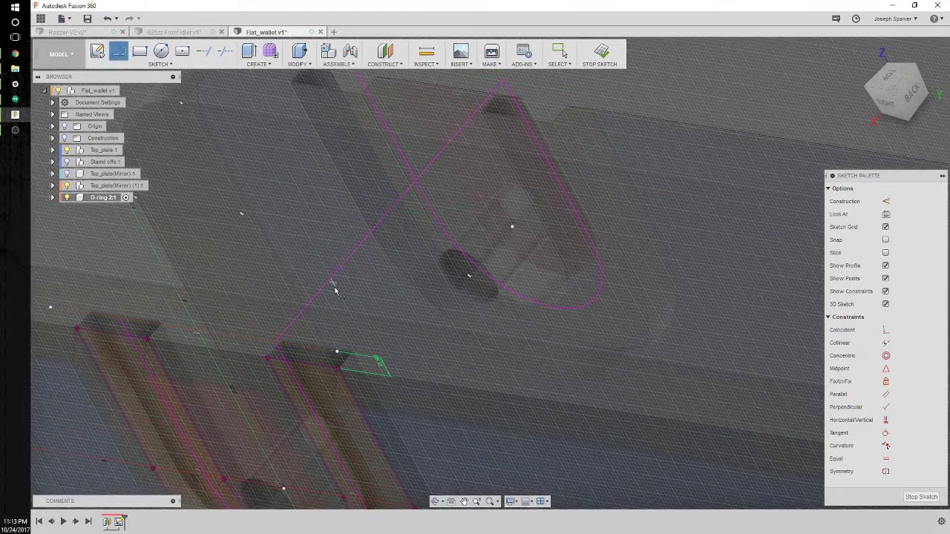
scroll(145, 313, "up", 3)
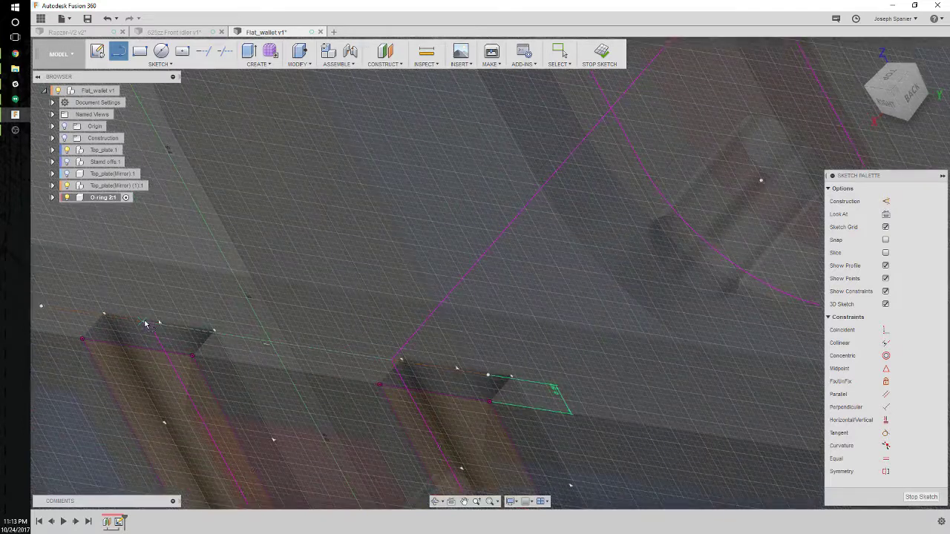
left_click(150, 324)
scroll(186, 341, "down", 5)
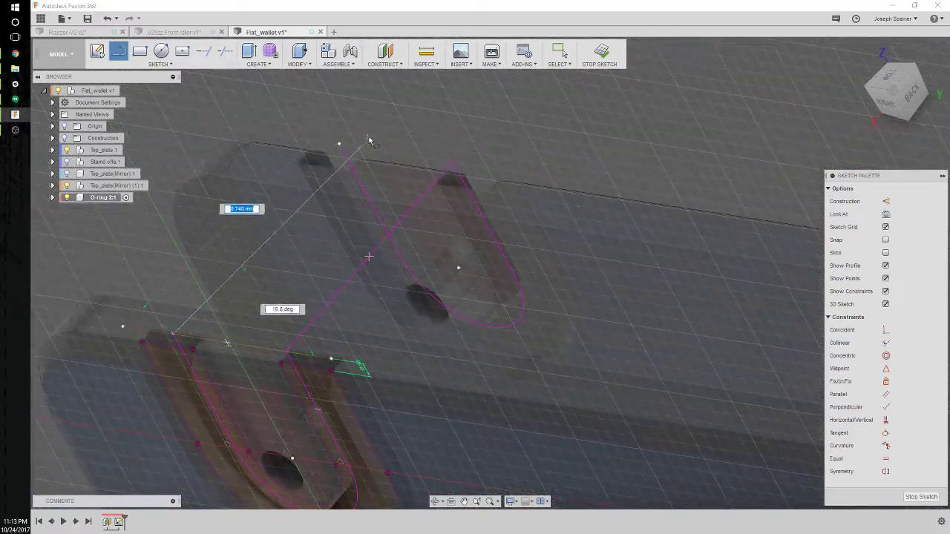
left_click(339, 144)
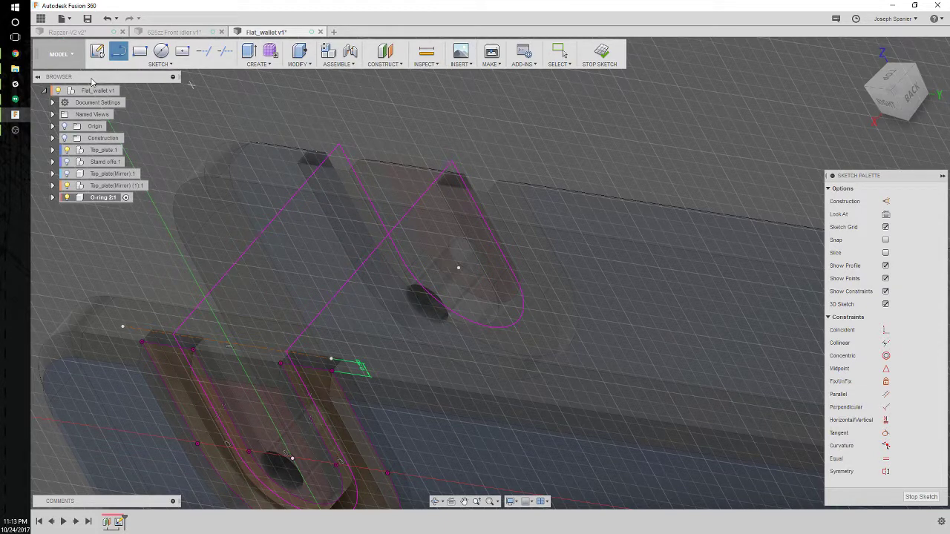
Fillet one corner between a connecting line and the copied U's leg with a 0.75 mm radius
left_click(123, 64)
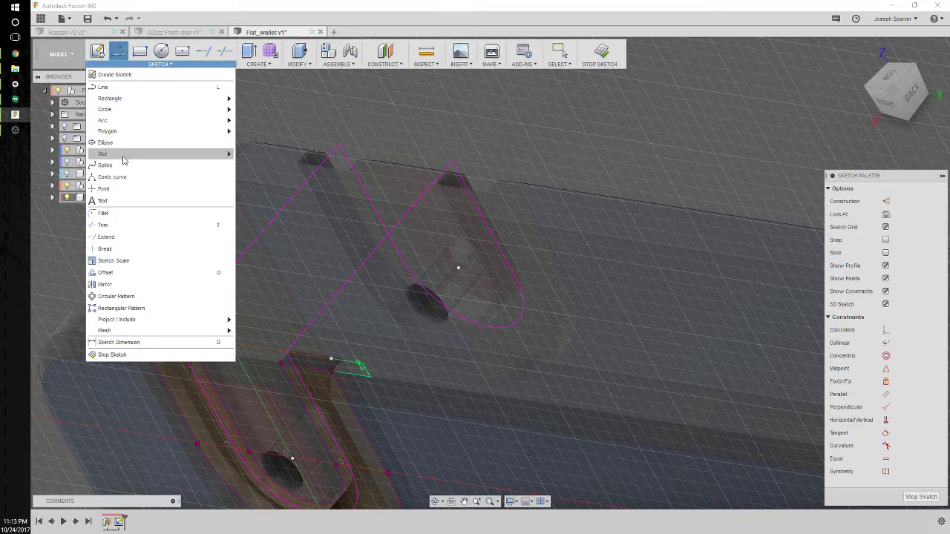
left_click(156, 219)
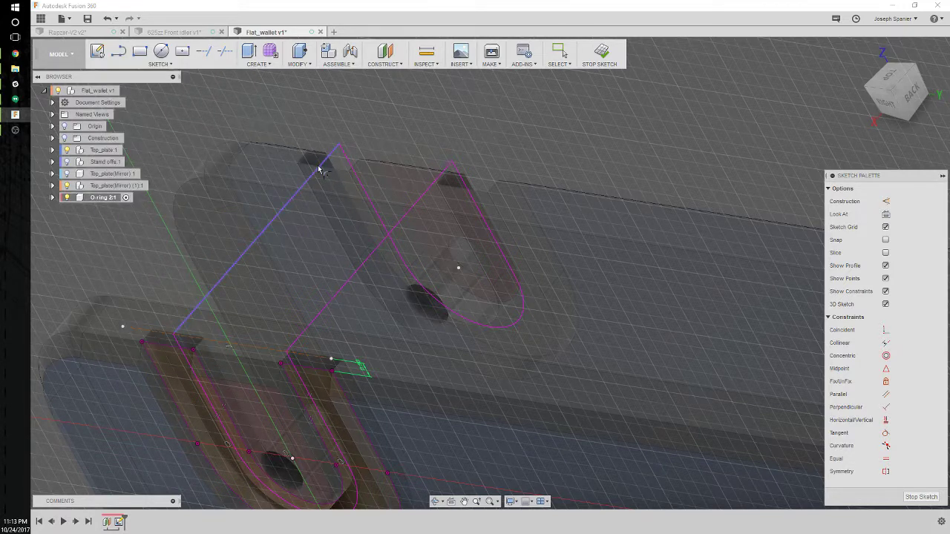
left_click(348, 162)
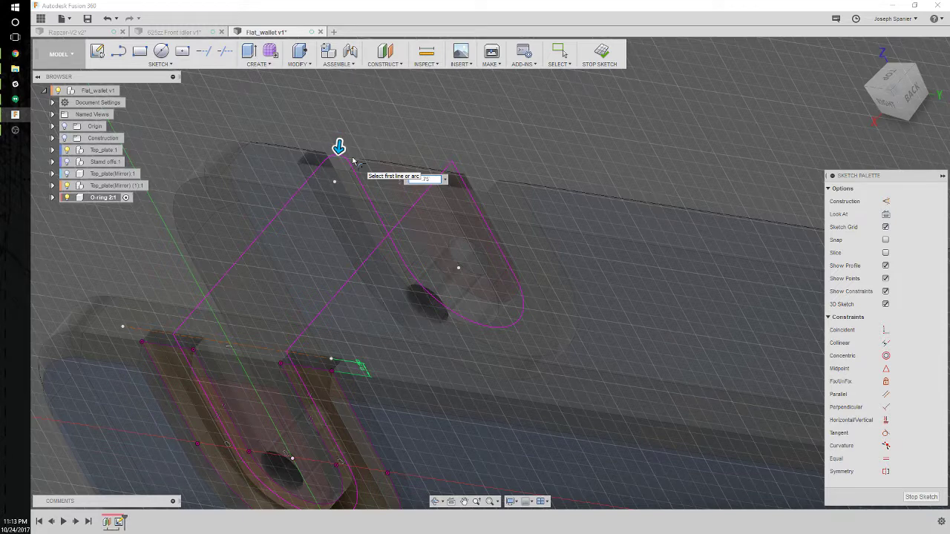
key("Escape")
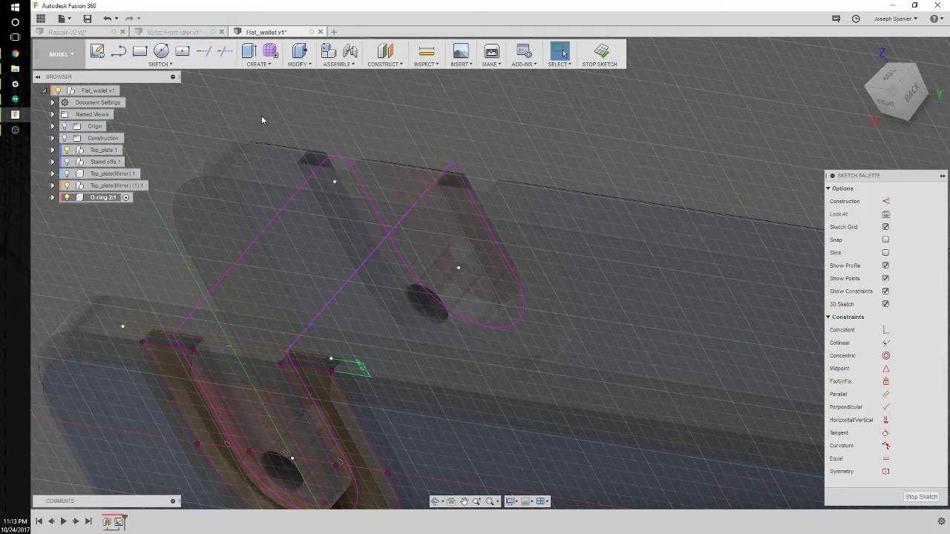
Fillet the remaining three corners between the connecting lines and the U legs with a 0.75 mm radius
right_click(299, 112)
left_click(297, 78)
left_click(448, 177)
left_click(458, 174)
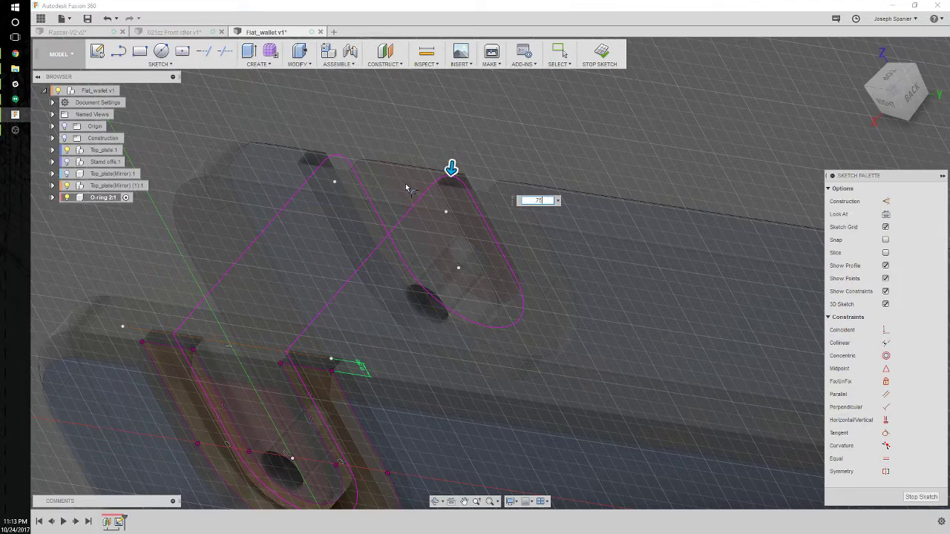
type(".75")
left_click(307, 329)
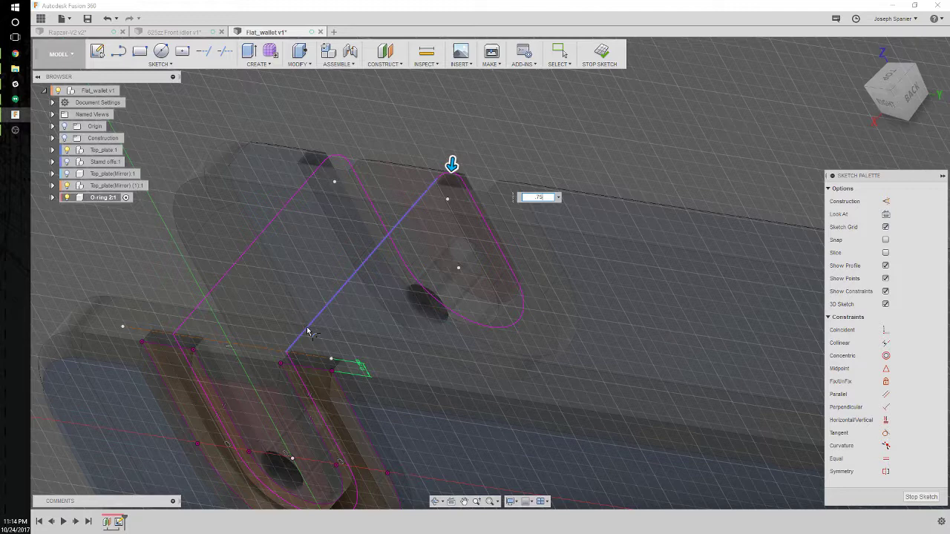
left_click(291, 365)
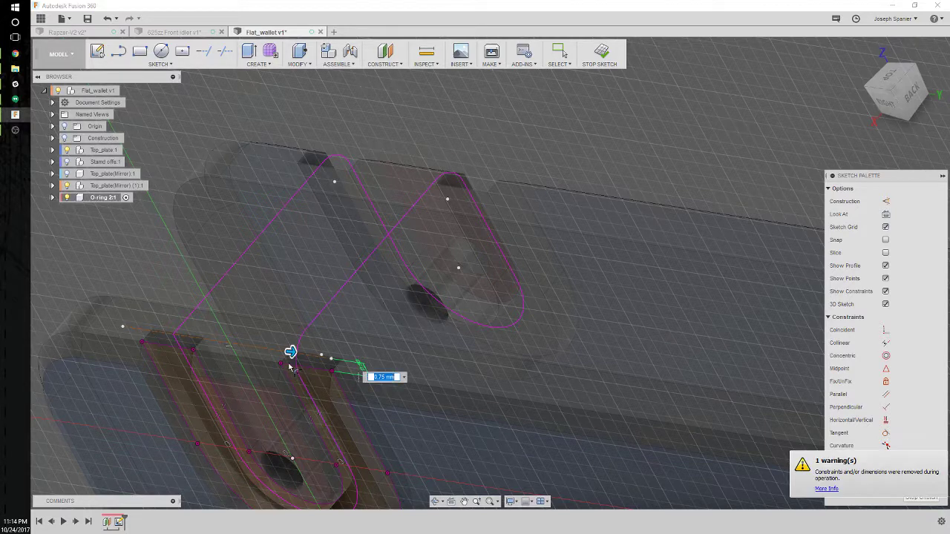
left_click(192, 329)
left_click(185, 352)
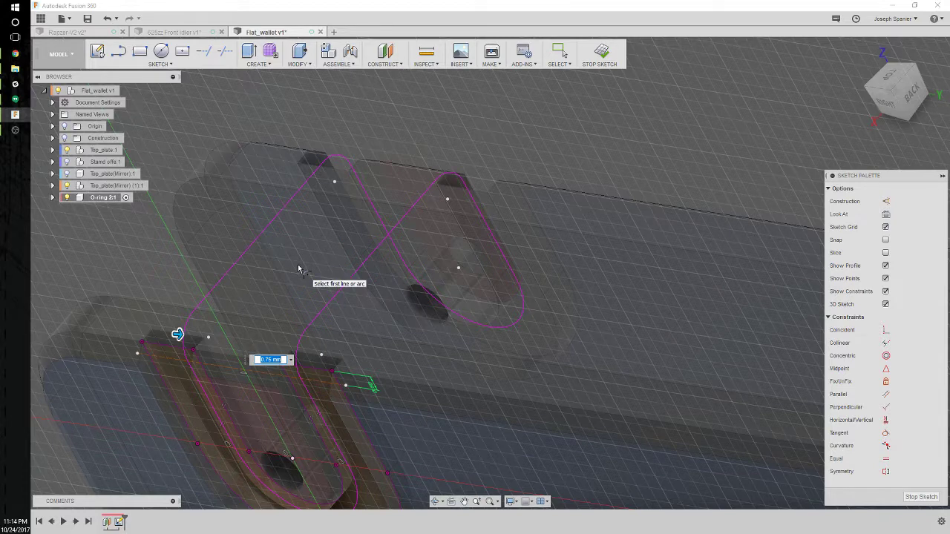
key("Escape")
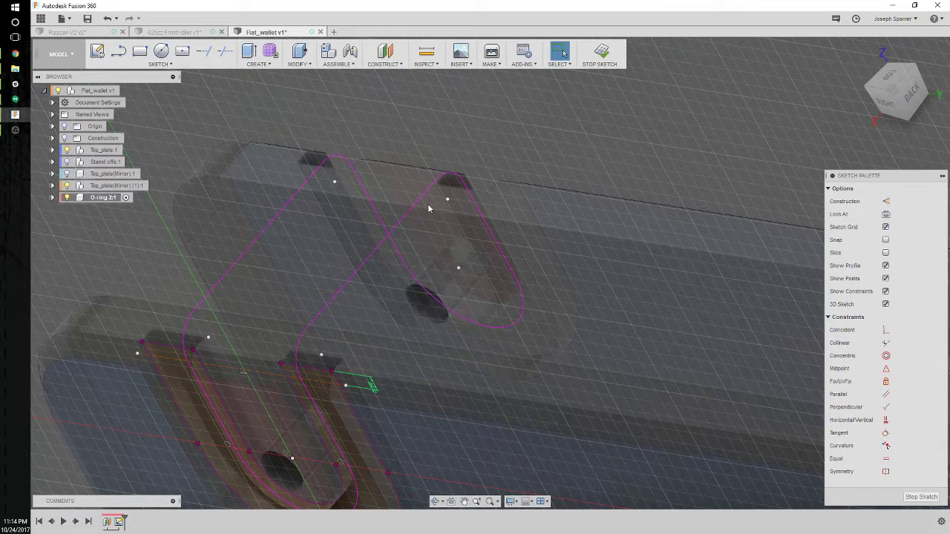
Inspect the closed O-ring path and finish the 3D sketch
mouse_move(371, 162)
middle_mouse_down("shift")
mouse_move(423, 178)
mouse_move(326, 312)
mouse_move(332, 367)
middle_mouse_up("shift")
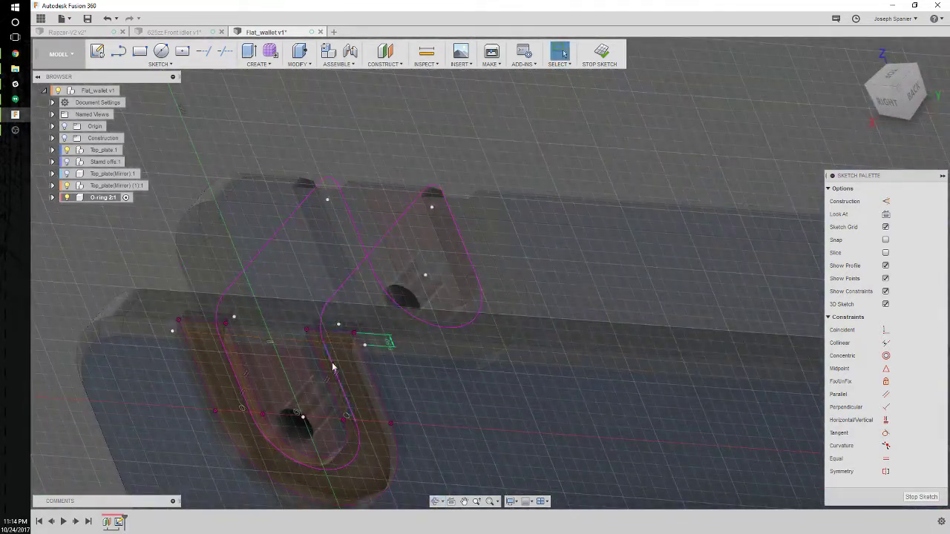
left_click(332, 367)
left_click(287, 212)
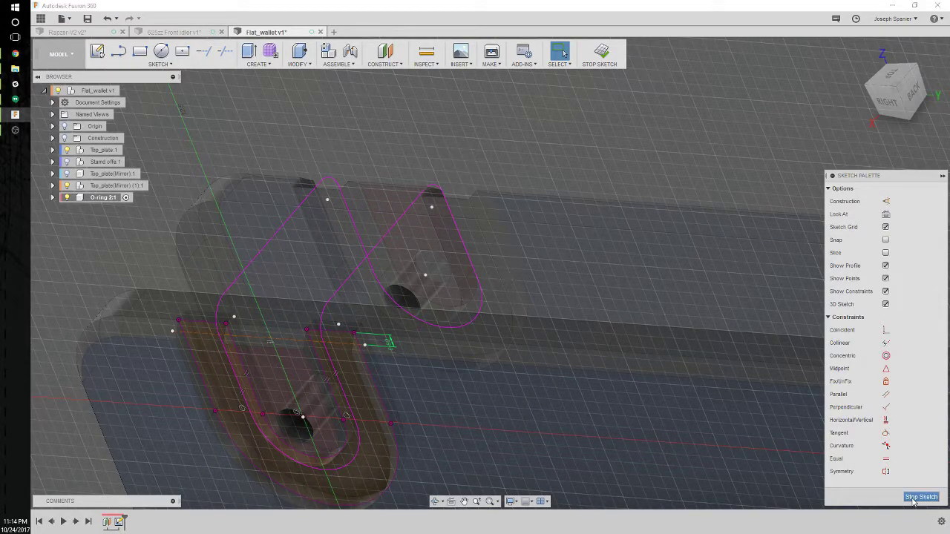
left_click(914, 500)
Create a construction plane offset -2 mm from the plate's narrow edge face so that it crosses the groove
mouse_move(423, 271)
middle_mouse_down("shift")
mouse_move(523, 385)
mouse_move(362, 334)
mouse_move(498, 131)
mouse_move(583, 147)
mouse_move(522, 176)
middle_mouse_up("shift")
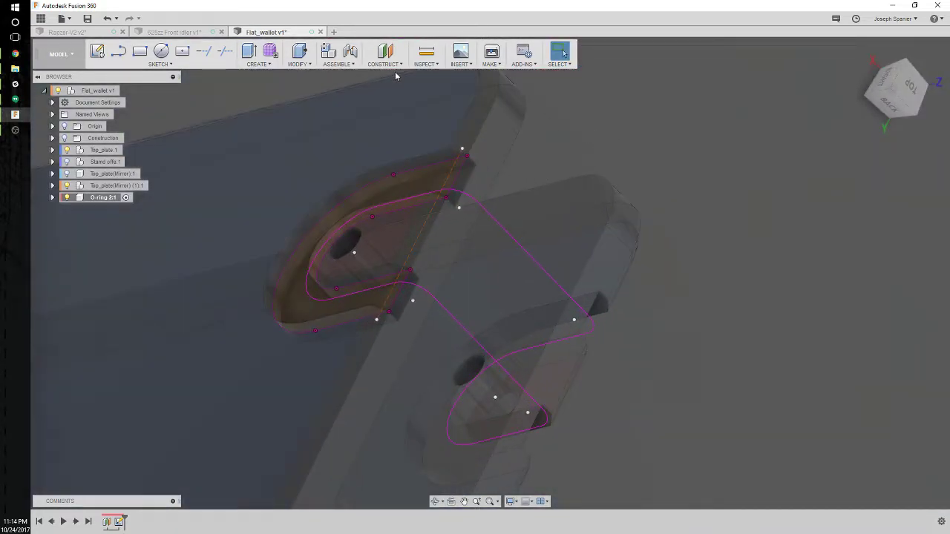
left_click(385, 52)
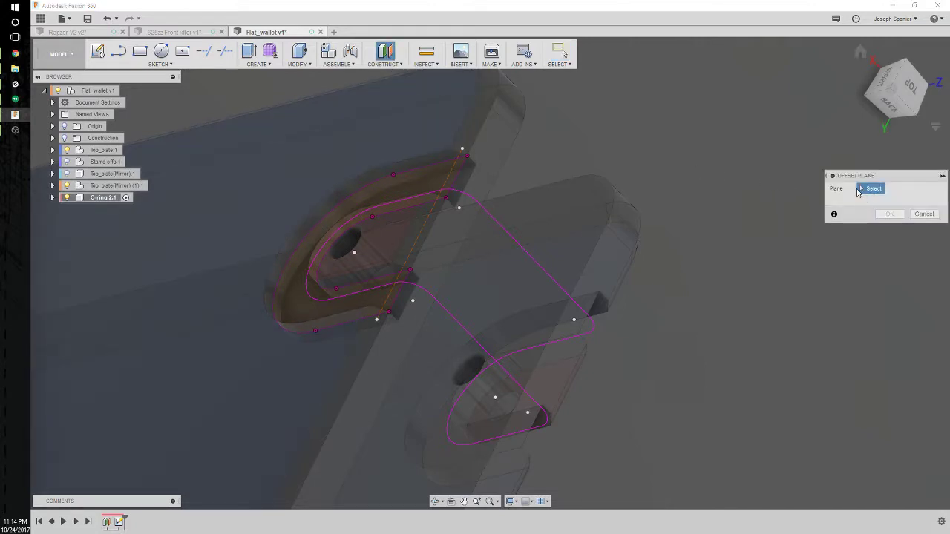
left_click(490, 149)
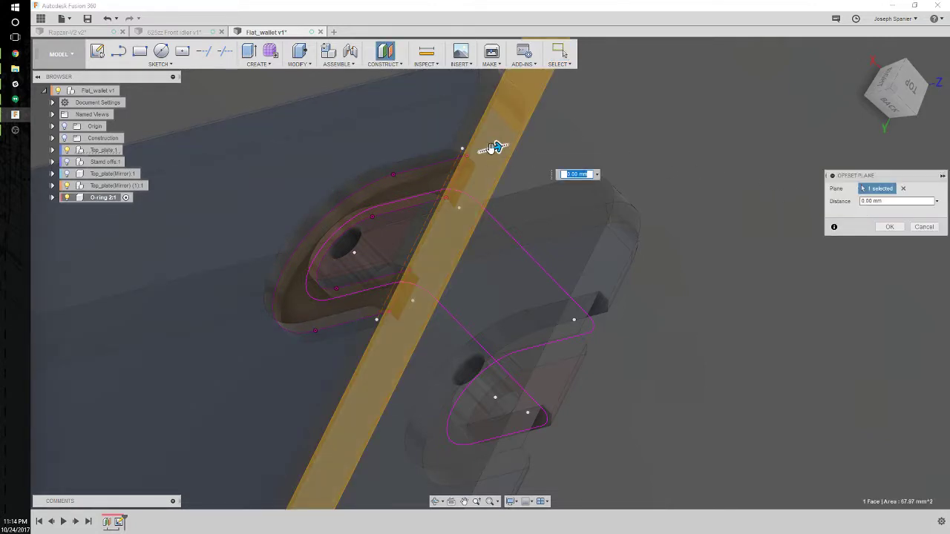
left_click_drag(488, 149, 443, 159)
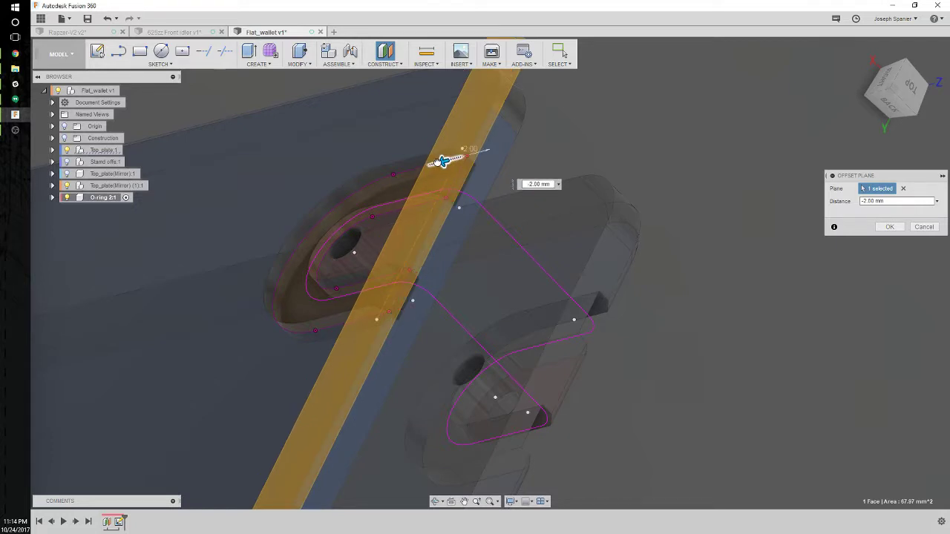
left_click(873, 229)
Sketch a circle about 1 mm in diameter on the offset plane, centred on the path leg and reaching the groove's edge, and finish the sketch
mouse_move(859, 220)
middle_mouse_down("shift")
mouse_move(562, 290)
mouse_move(386, 364)
middle_mouse_up("shift")
left_click(98, 50)
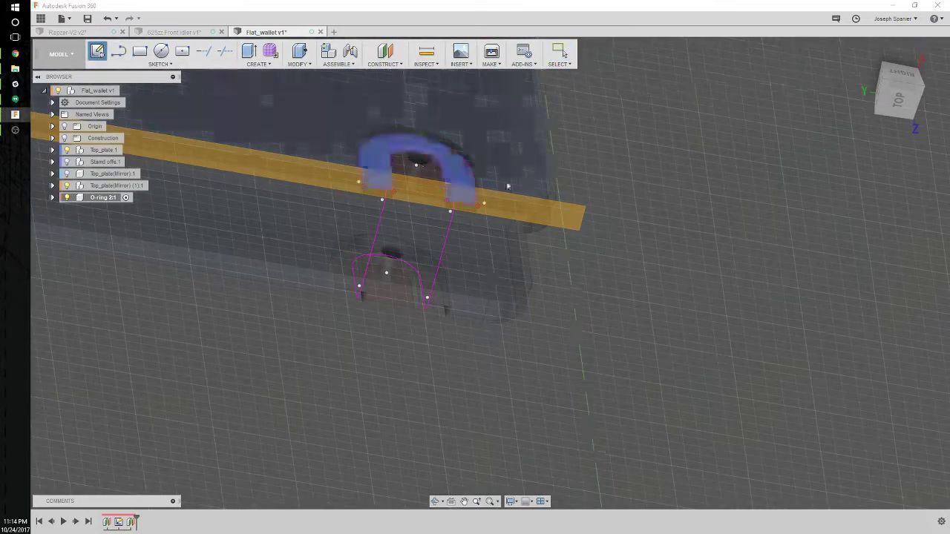
left_click(508, 186)
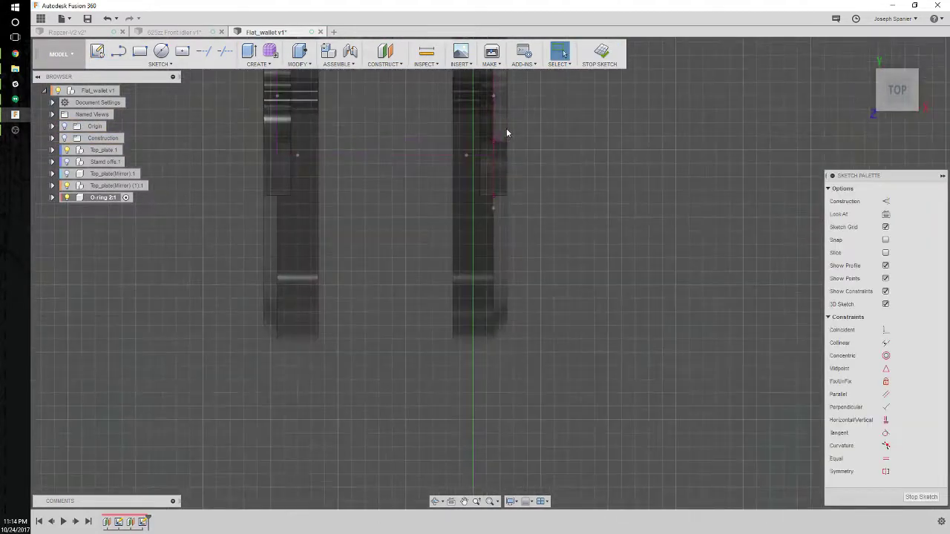
scroll(506, 133, "up", 3)
key("c")
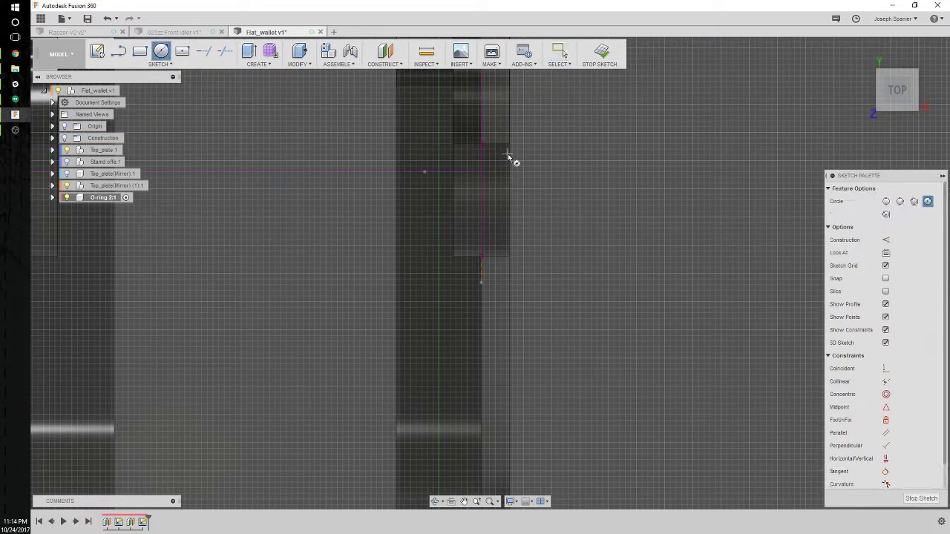
left_click(480, 171)
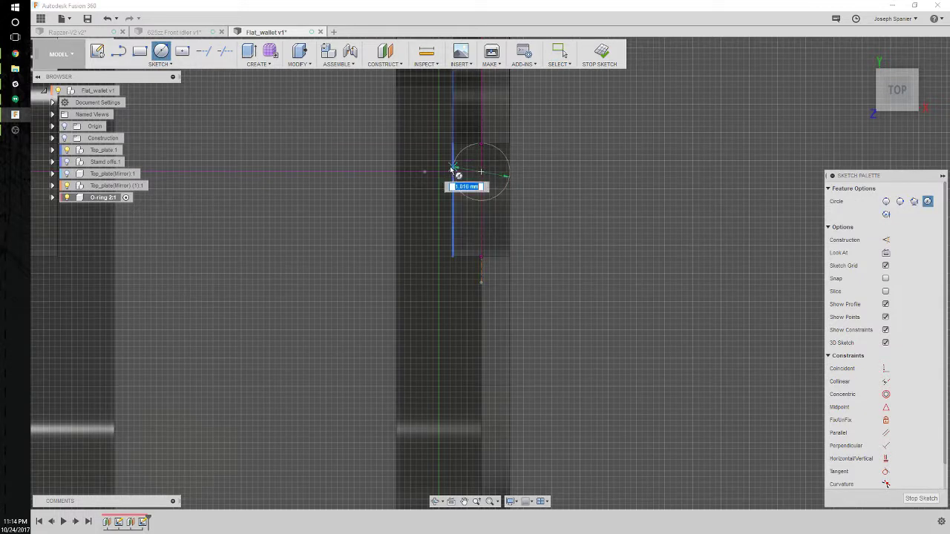
left_click(453, 171)
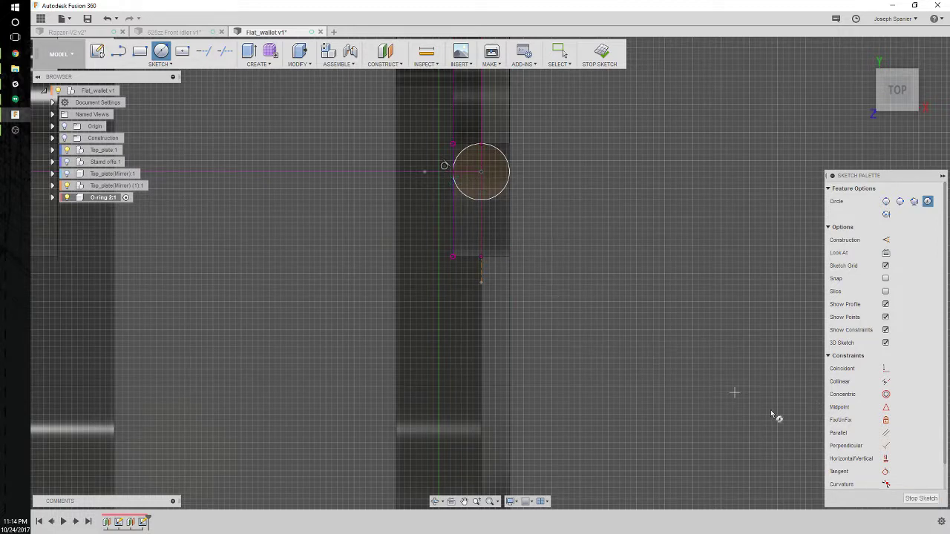
left_click(920, 499)
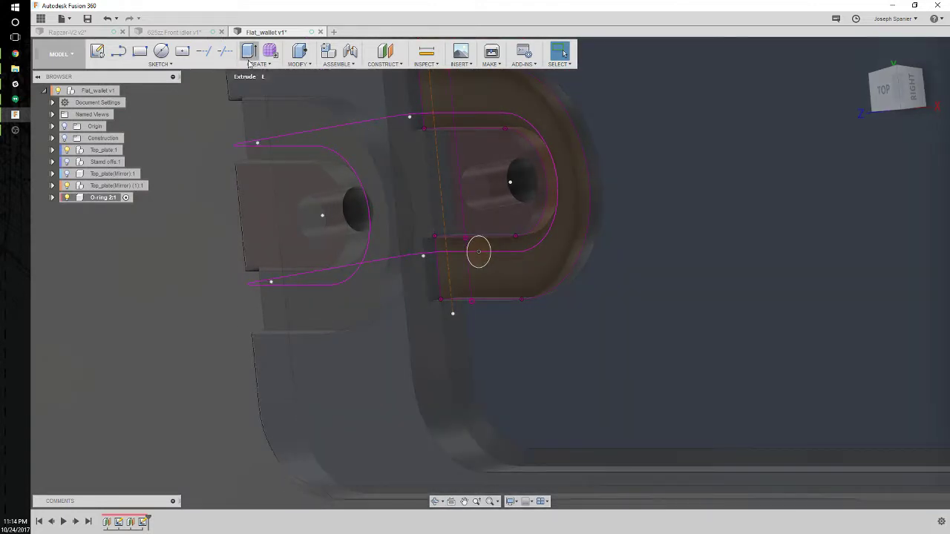
Sweep the 1 mm circle along the closed 3D path as a new body and check the ring's fit in the corner grooves
left_click(258, 64)
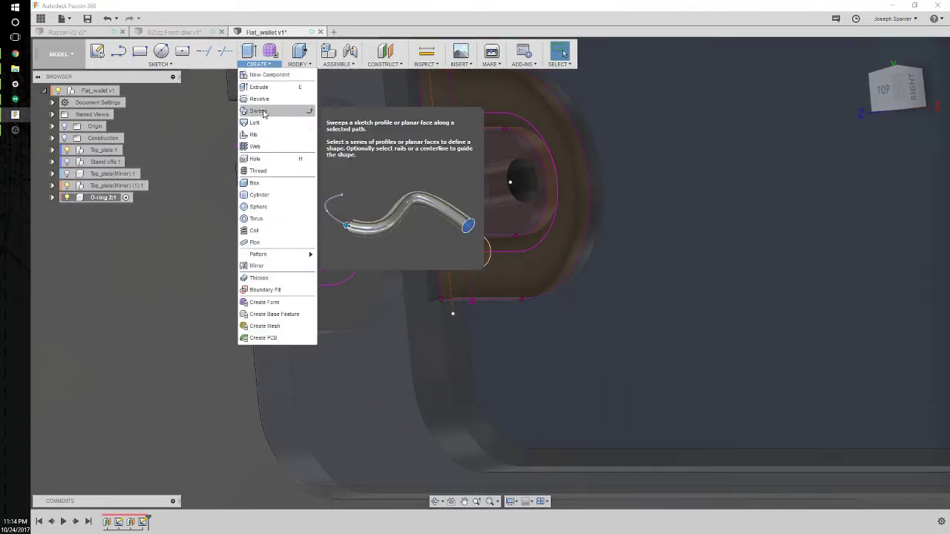
left_click(259, 111)
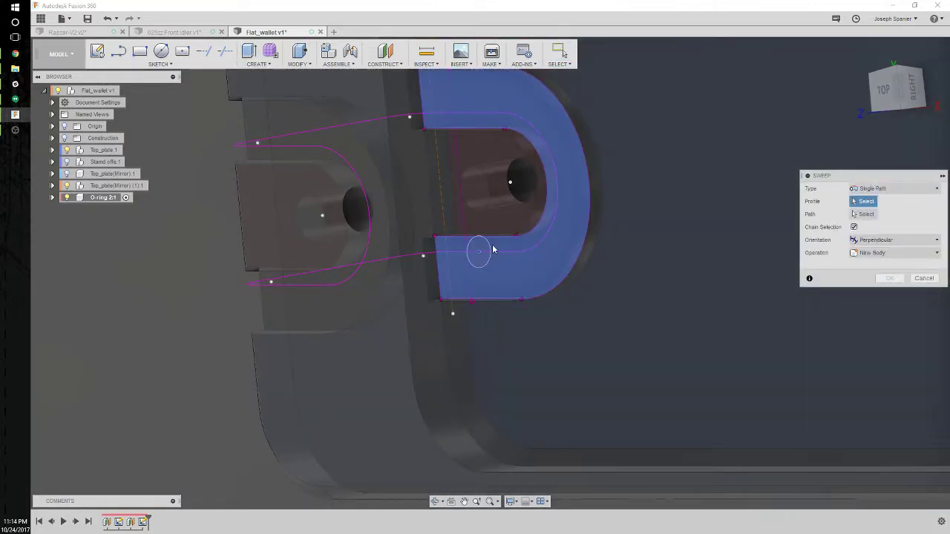
left_click(491, 250)
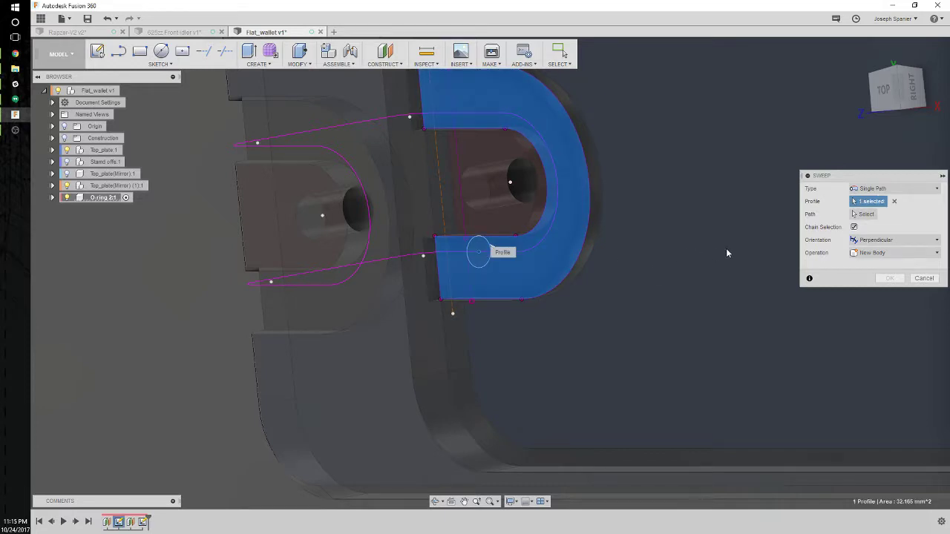
mouse_move(479, 252)
middle_mouse_down("shift")
mouse_move(494, 205)
mouse_move(591, 215)
mouse_move(618, 232)
middle_mouse_up("shift")
left_click(626, 236)
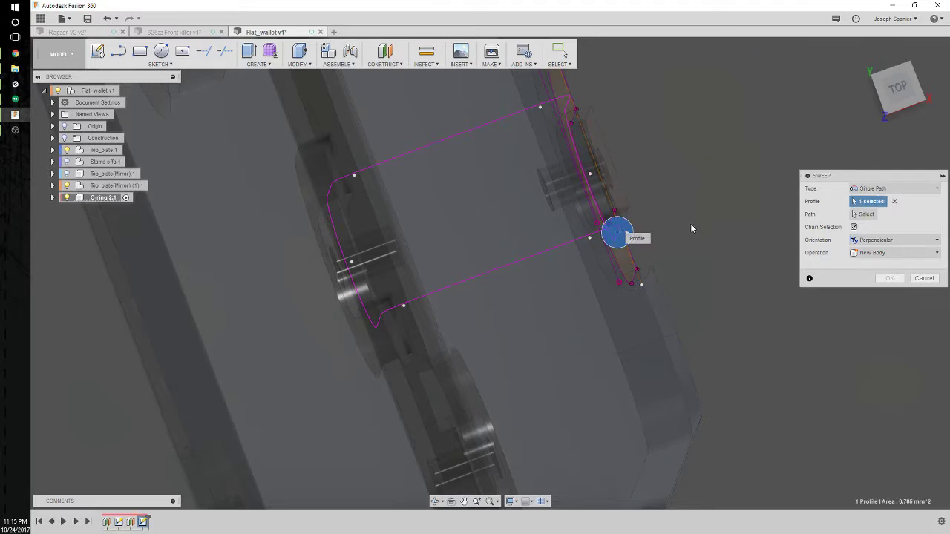
middle_click_drag(691, 224, 640, 260, "shift")
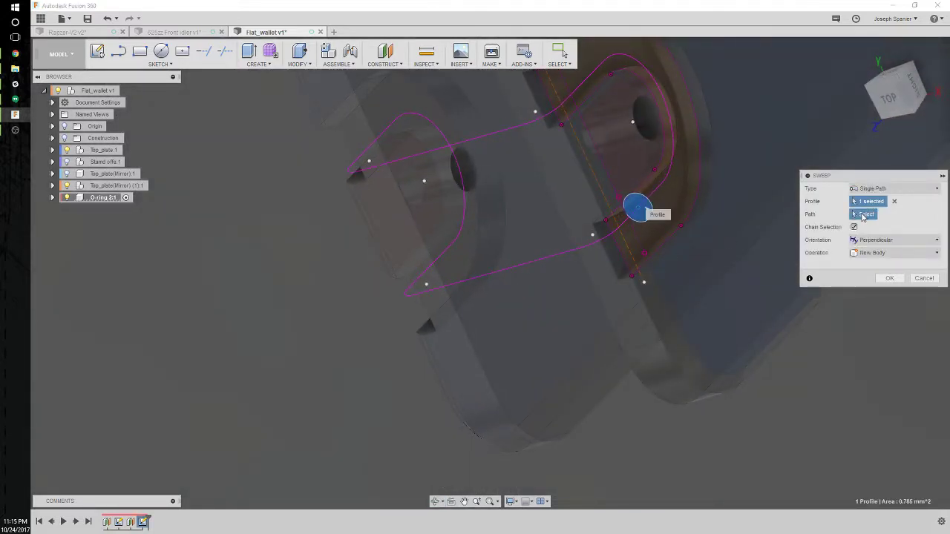
left_click(568, 254)
left_click(572, 257)
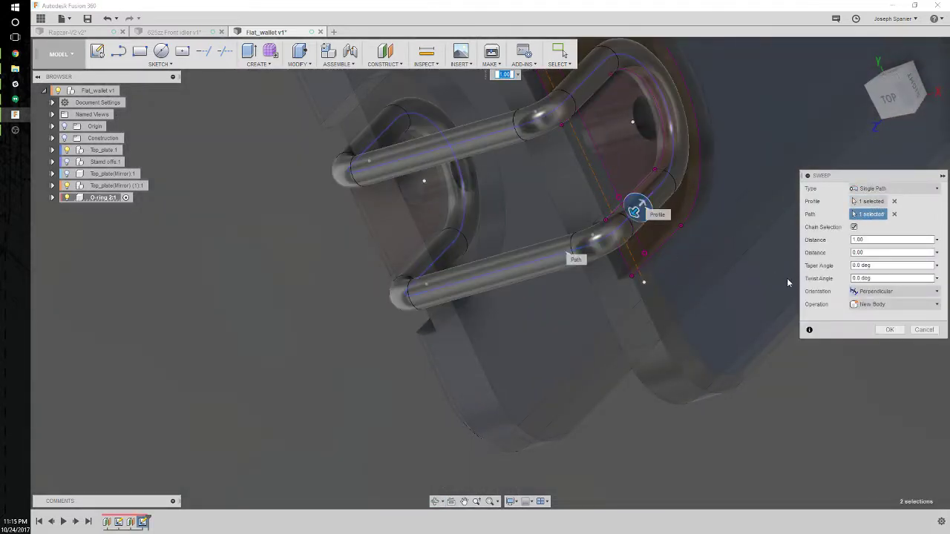
left_click(889, 330)
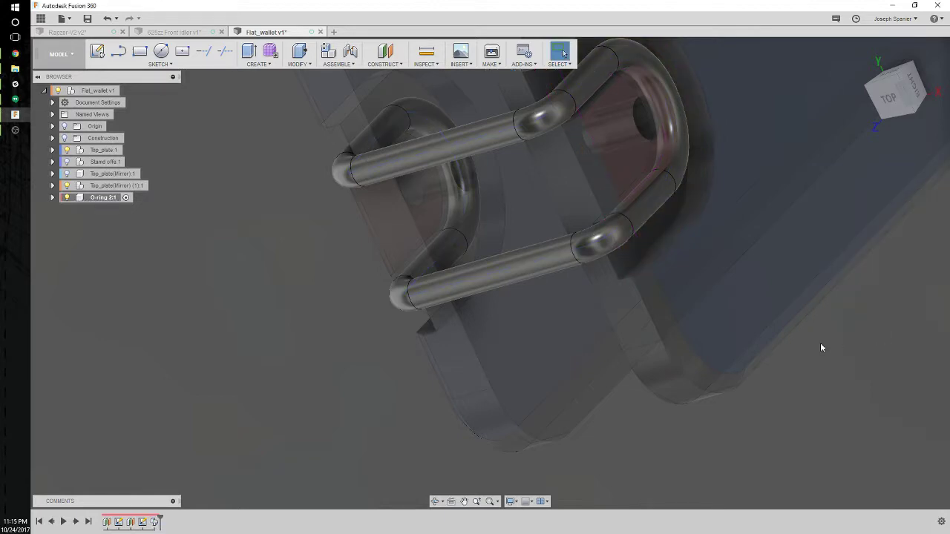
middle_click_drag(821, 345, 555, 232, "shift")
middle_click_drag(672, 236, 494, 370, "shift")
scroll(675, 229, "up", 5)
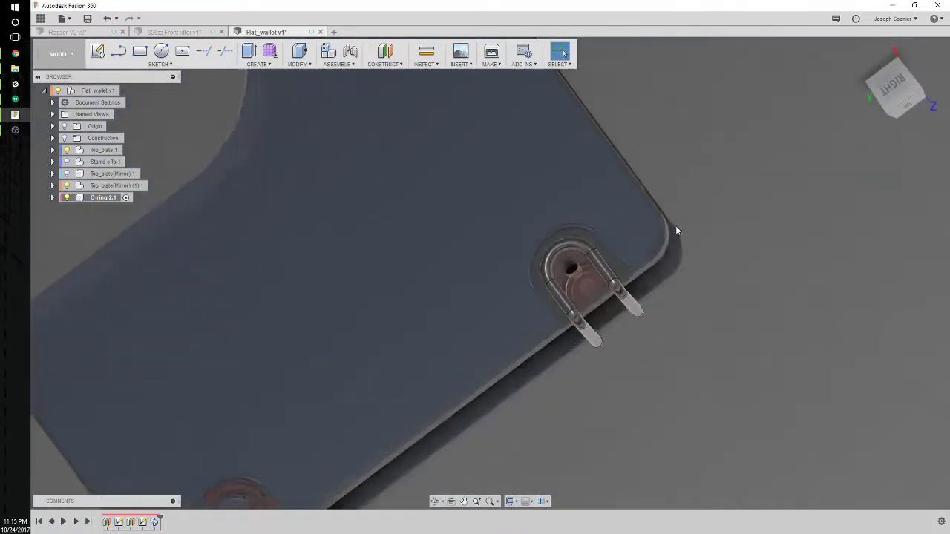